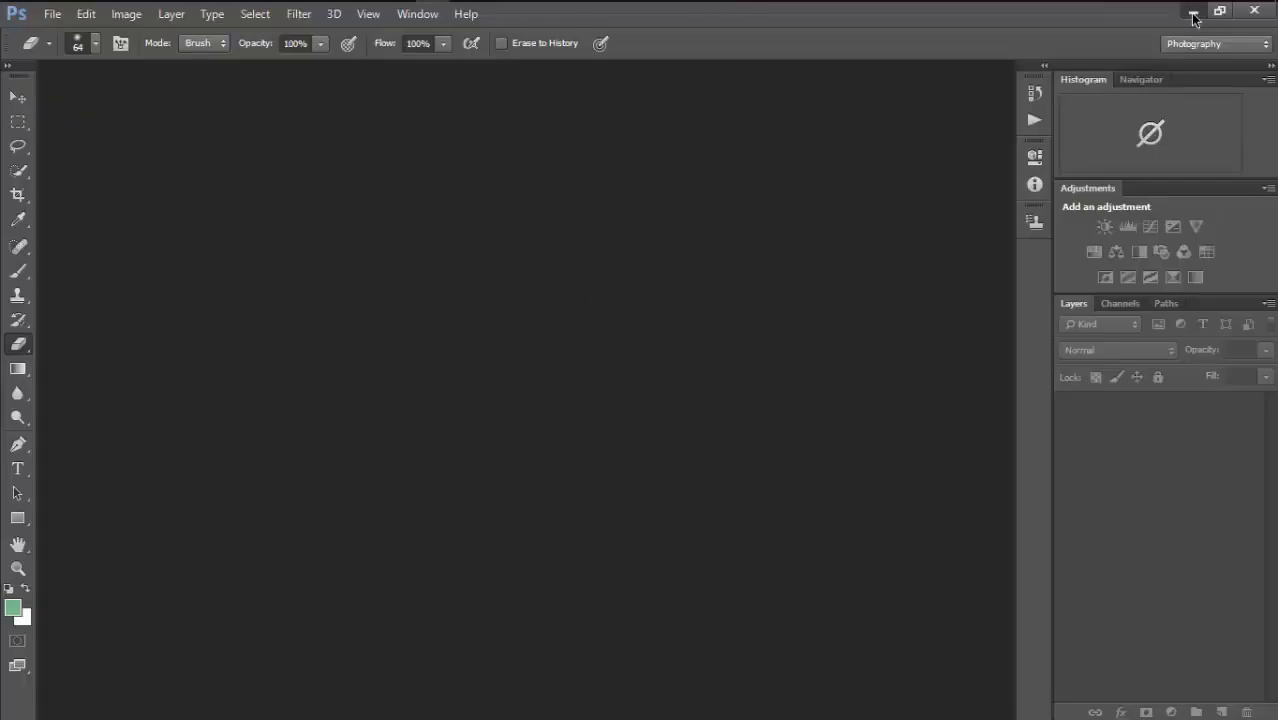
Minimize the empty Photoshop workspace to reveal the desktop with the two photo files
{"action": "left_click", "coordinate": [1193, 11]}
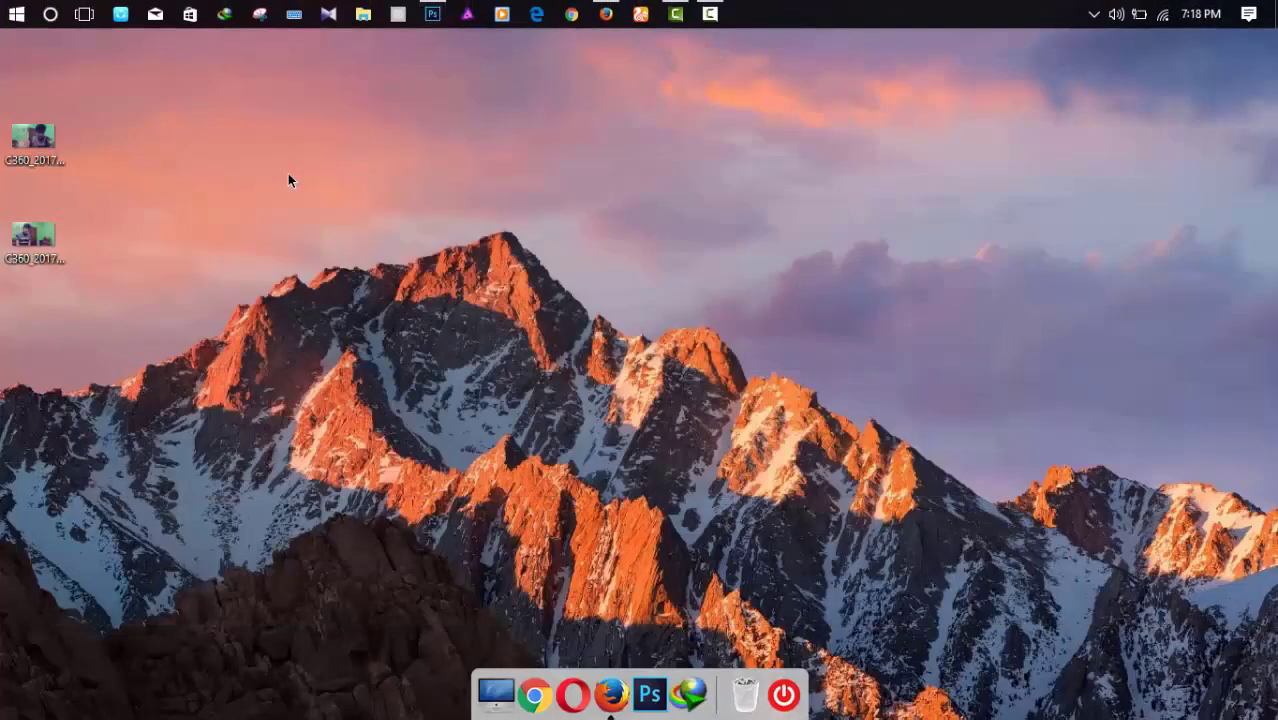
{"action": "double_click", "coordinate": [28, 147]}
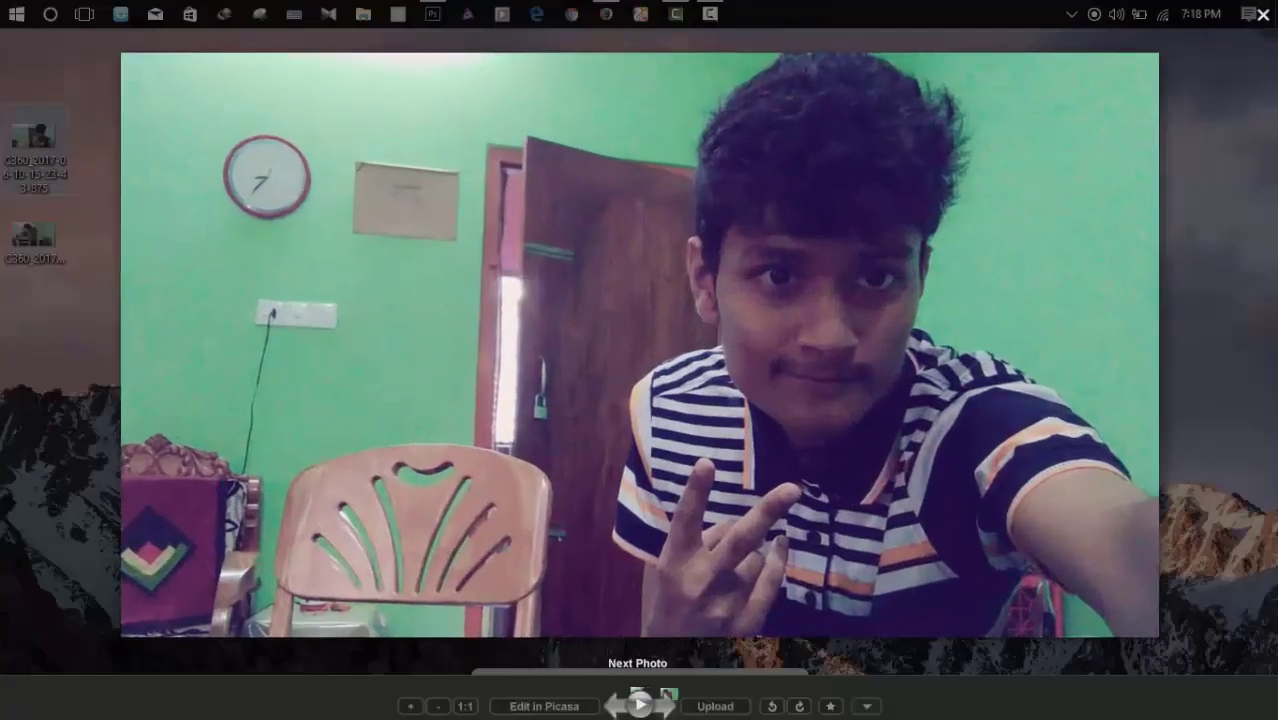
{"action": "left_click", "coordinate": [667, 703]}
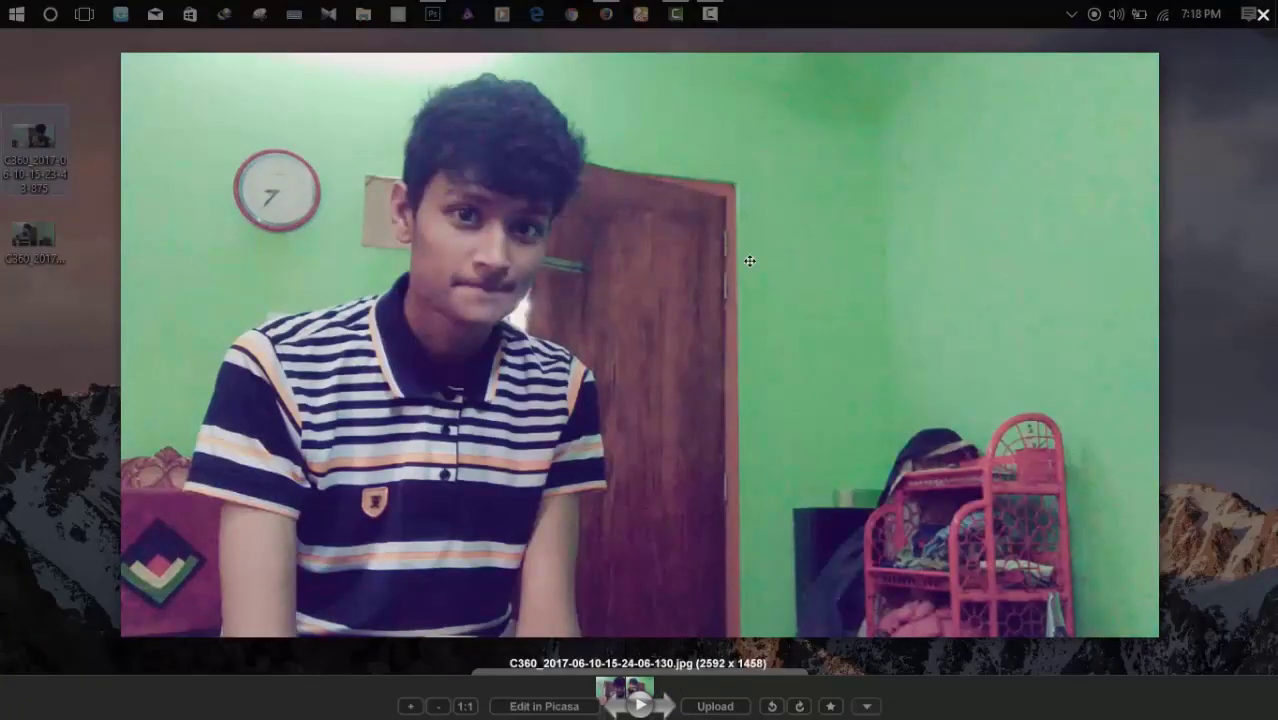
{"action": "left_click", "coordinate": [617, 708]}
{"action": "left_click", "coordinate": [668, 708]}
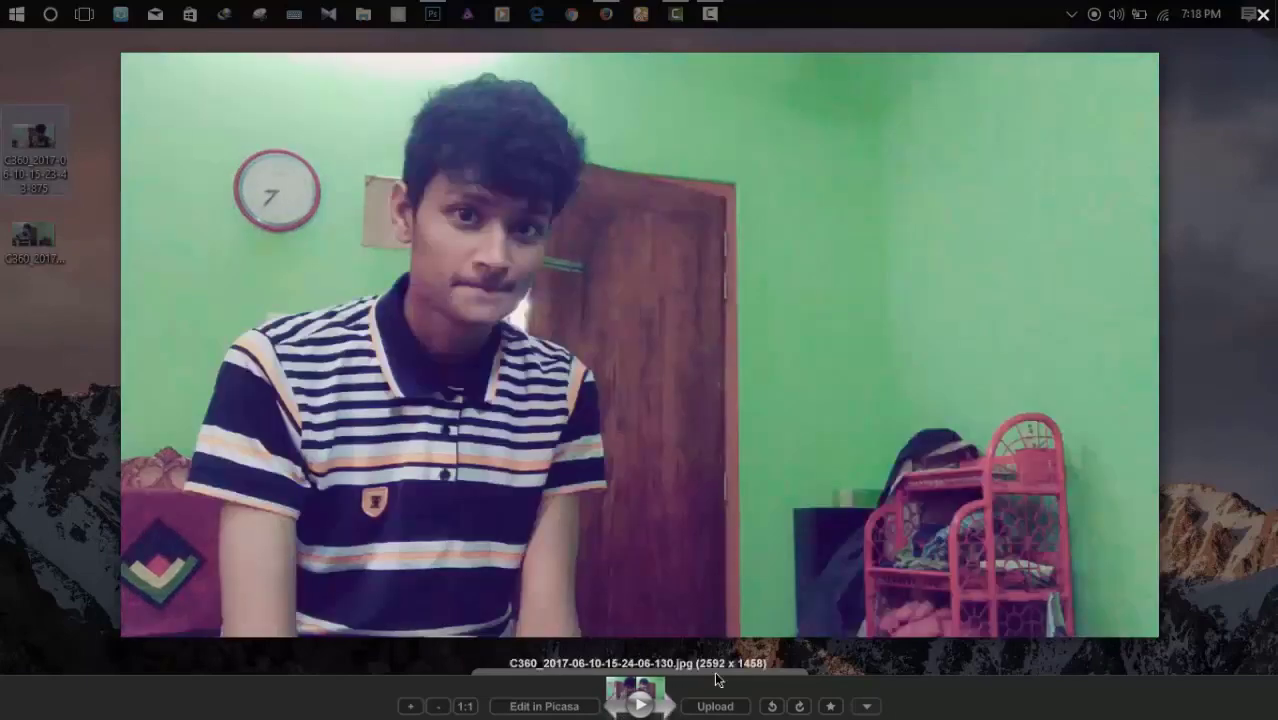
{"action": "left_click", "coordinate": [1263, 16]}
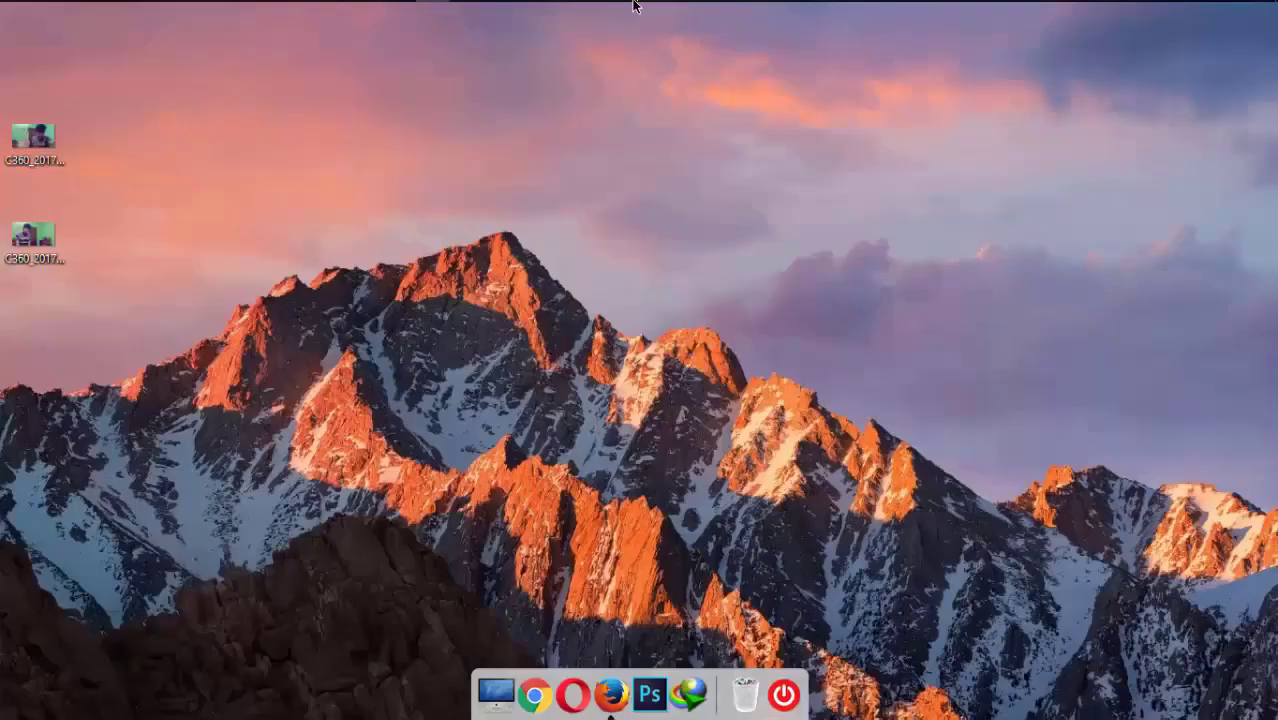
{"action": "left_click", "coordinate": [433, 12]}
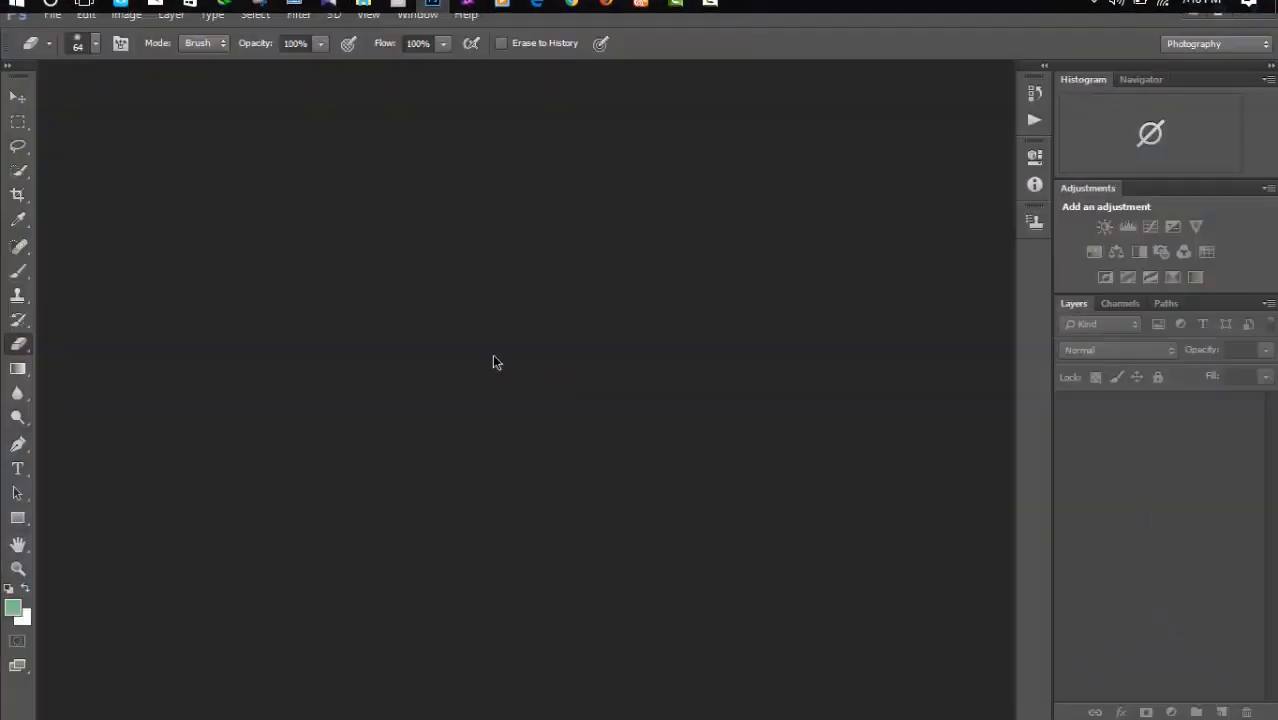
{"action": "left_click", "coordinate": [52, 14]}
{"action": "left_click", "coordinate": [72, 54]}
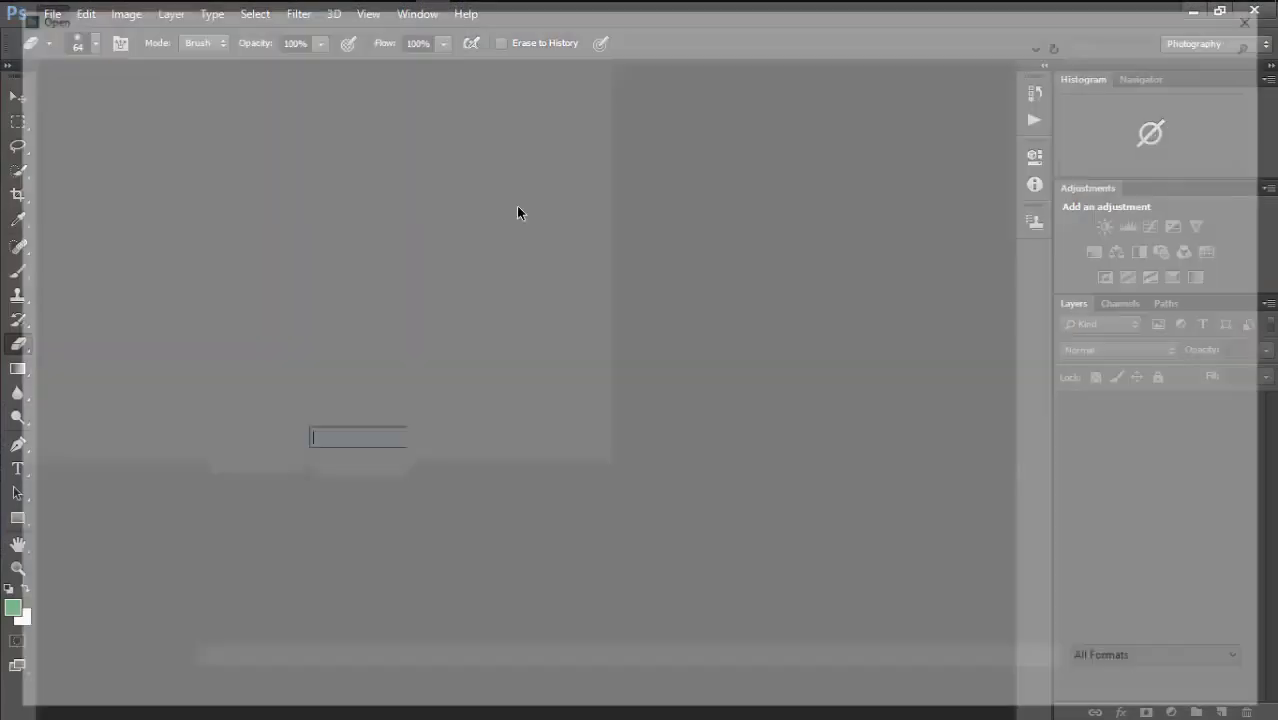
{"action": "double_click", "coordinate": [312, 168]}
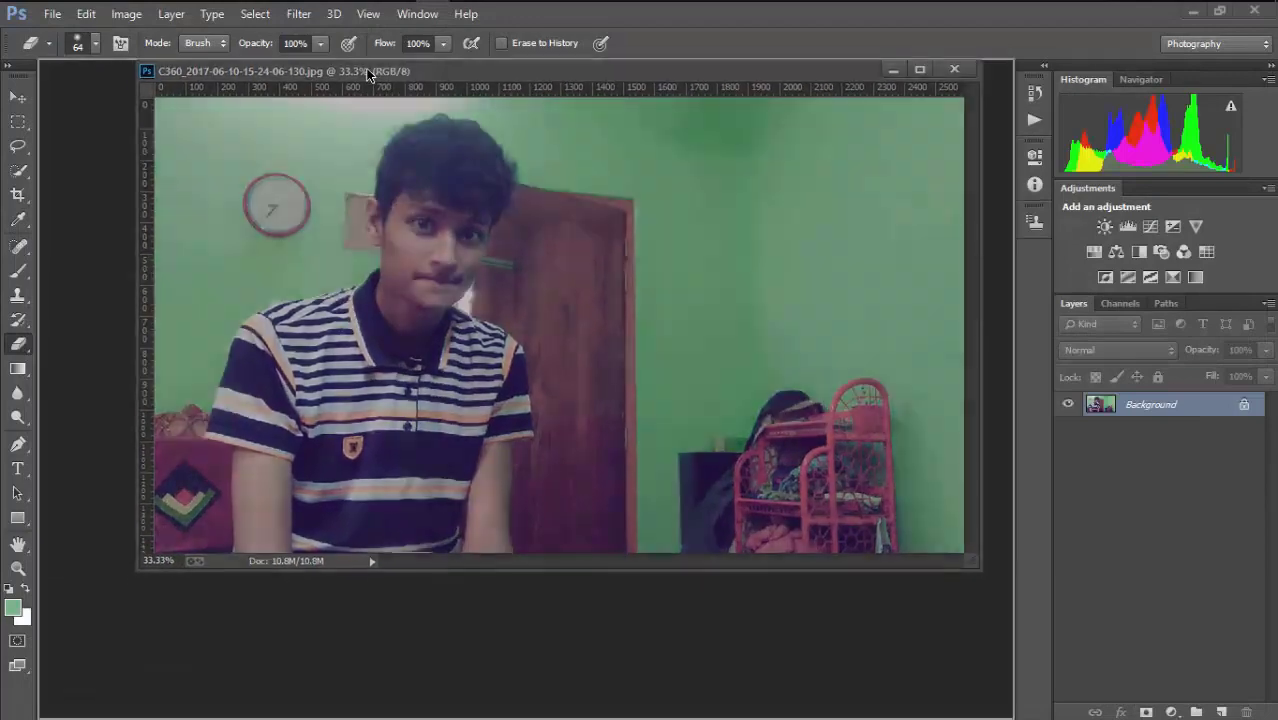
{"action": "left_click_drag", "start_coordinate": [267, 64], "coordinate": [300, 72]}
{"action": "left_click", "coordinate": [52, 14]}
{"action": "left_click", "coordinate": [72, 54]}
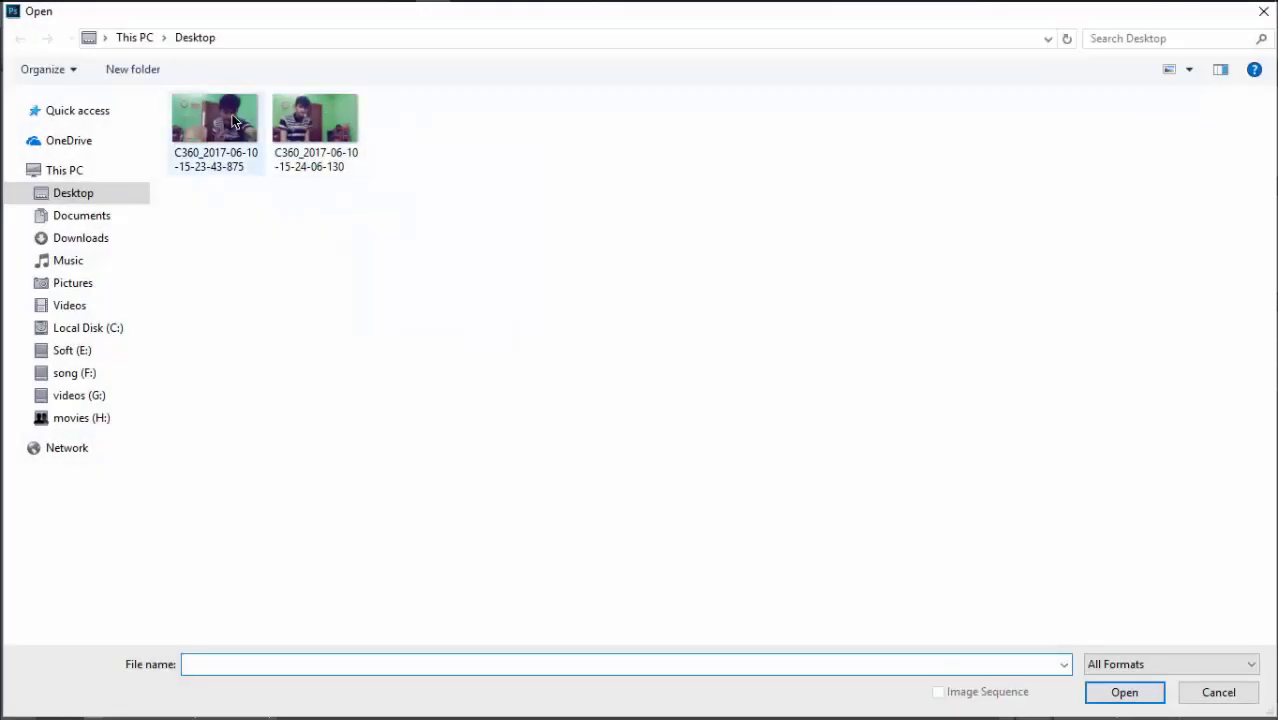
{"action": "double_click", "coordinate": [232, 121]}
{"action": "mouse_move", "coordinate": [370, 69]}
{"action": "left_mouse_down"}
{"action": "mouse_move", "coordinate": [532, 75]}
{"action": "mouse_move", "coordinate": [383, 70]}
{"action": "left_mouse_up"}
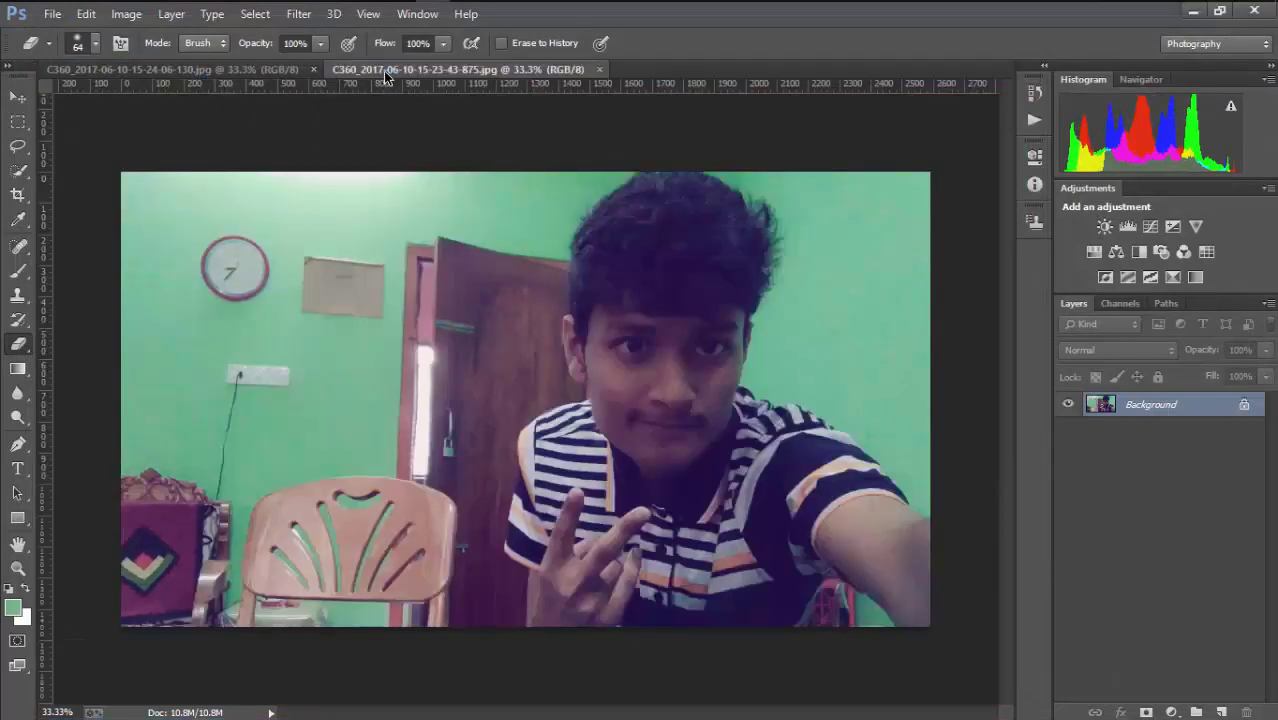
Move the peace-sign photo into the 24-06-130 document as Layer 1, unlocking Background into Layer 0
{"action": "left_click", "coordinate": [18, 98]}
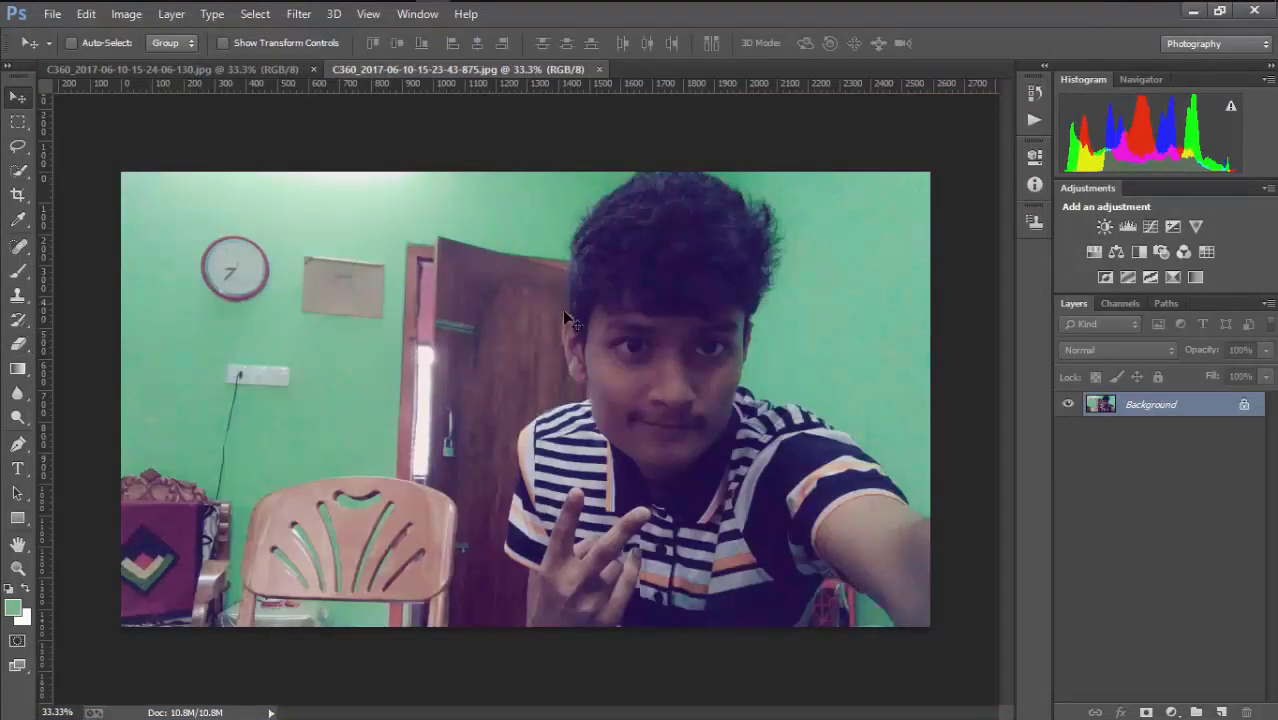
{"action": "mouse_move", "coordinate": [565, 318]}
{"action": "left_mouse_down"}
{"action": "mouse_move", "coordinate": [233, 78]}
{"action": "mouse_move", "coordinate": [445, 319]}
{"action": "mouse_move", "coordinate": [633, 309]}
{"action": "mouse_move", "coordinate": [571, 309]}
{"action": "mouse_move", "coordinate": [603, 305]}
{"action": "left_mouse_up"}
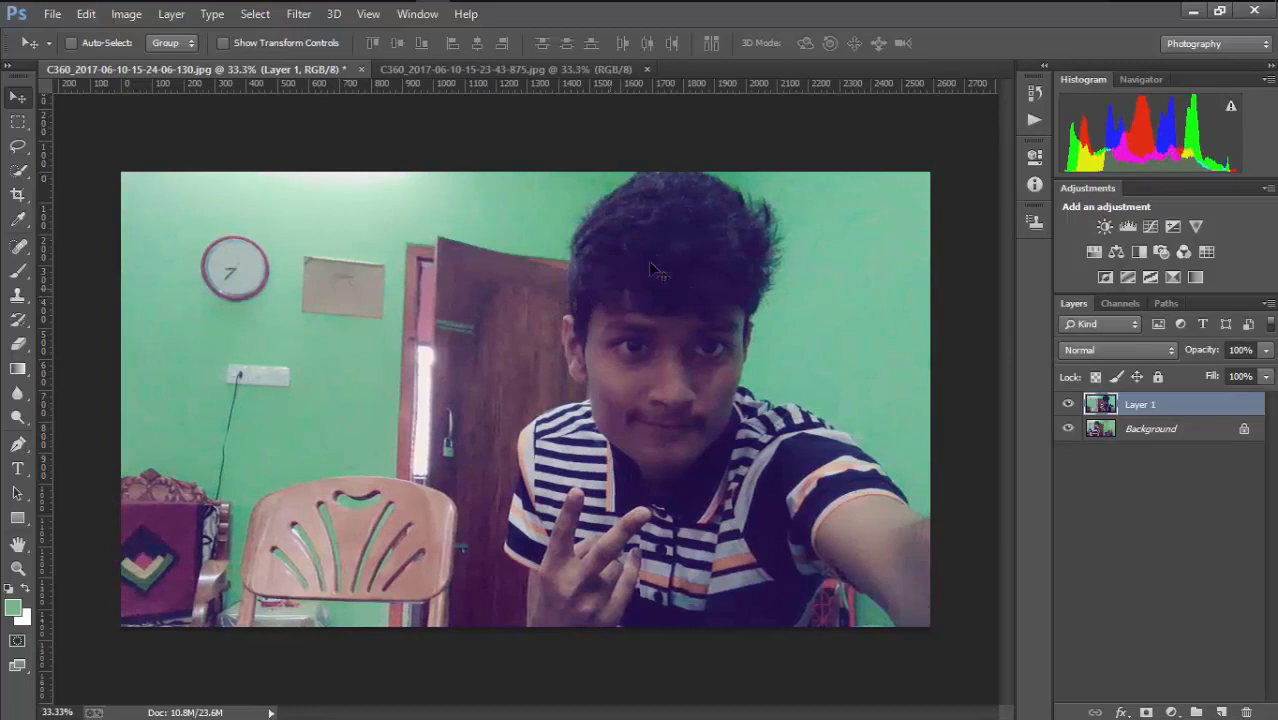
{"action": "left_click", "coordinate": [1253, 434]}
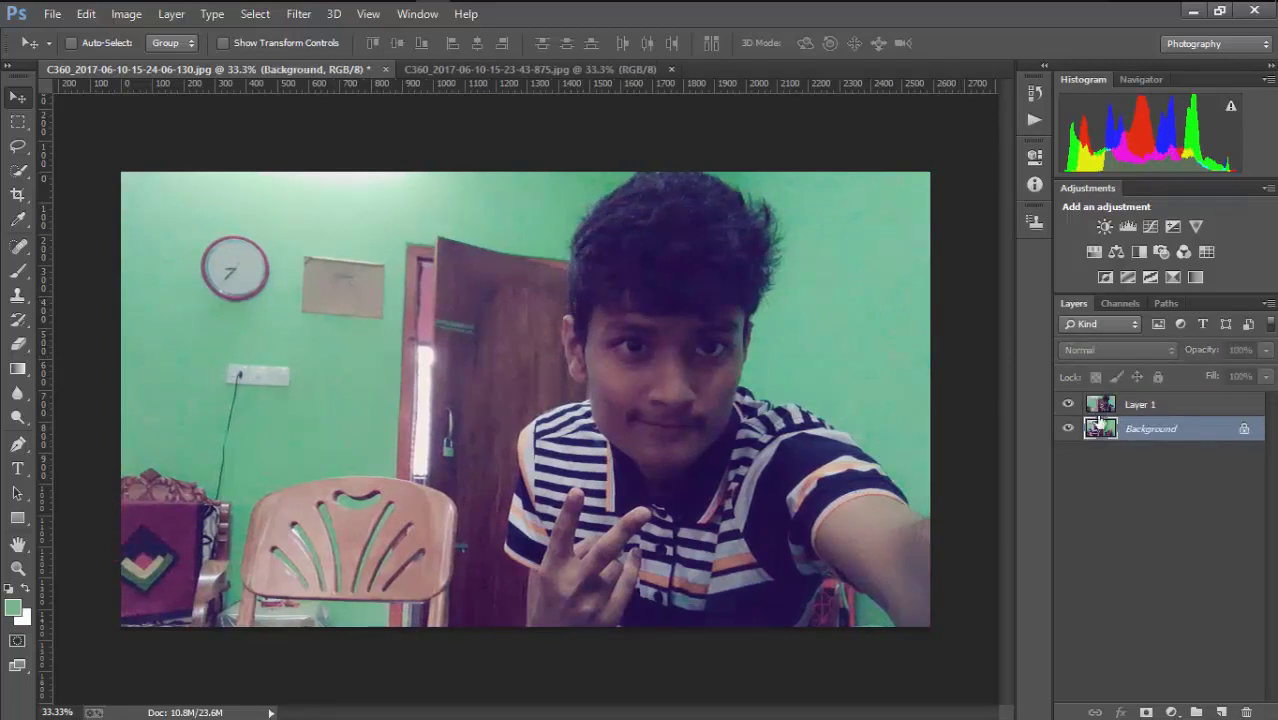
{"action": "left_click", "coordinate": [1242, 429]}
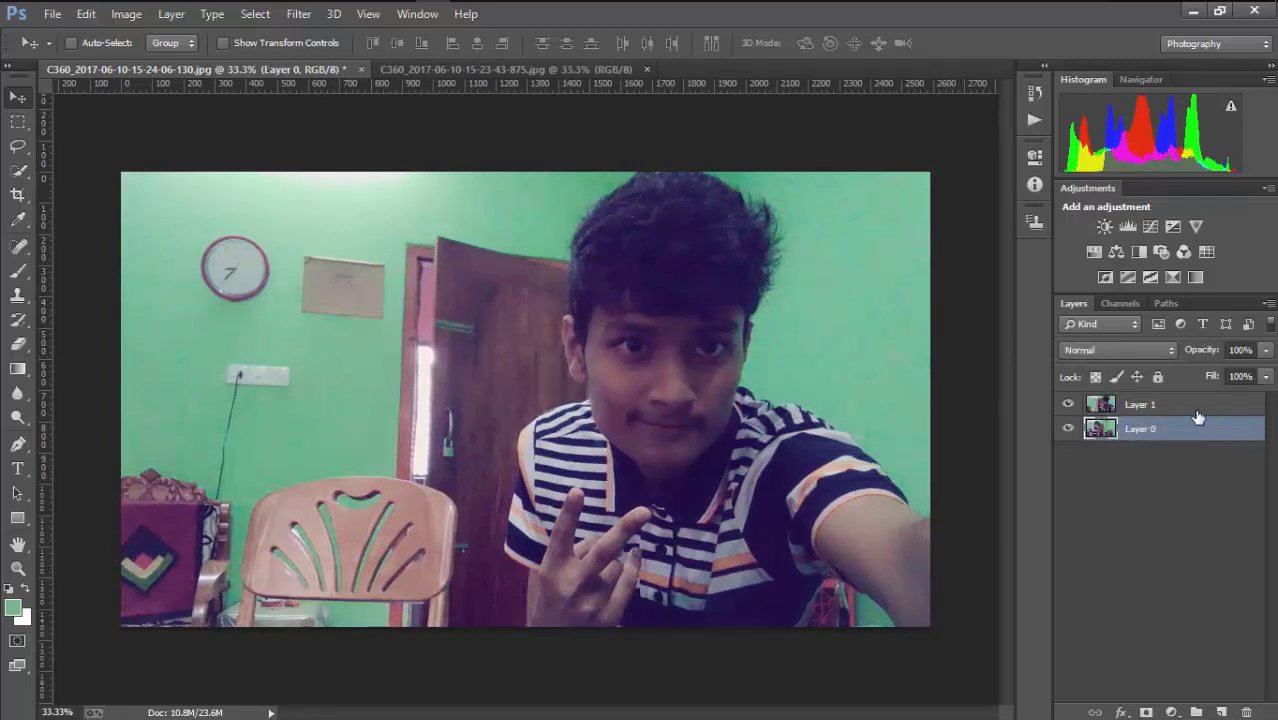
{"action": "left_click", "coordinate": [1197, 408]}
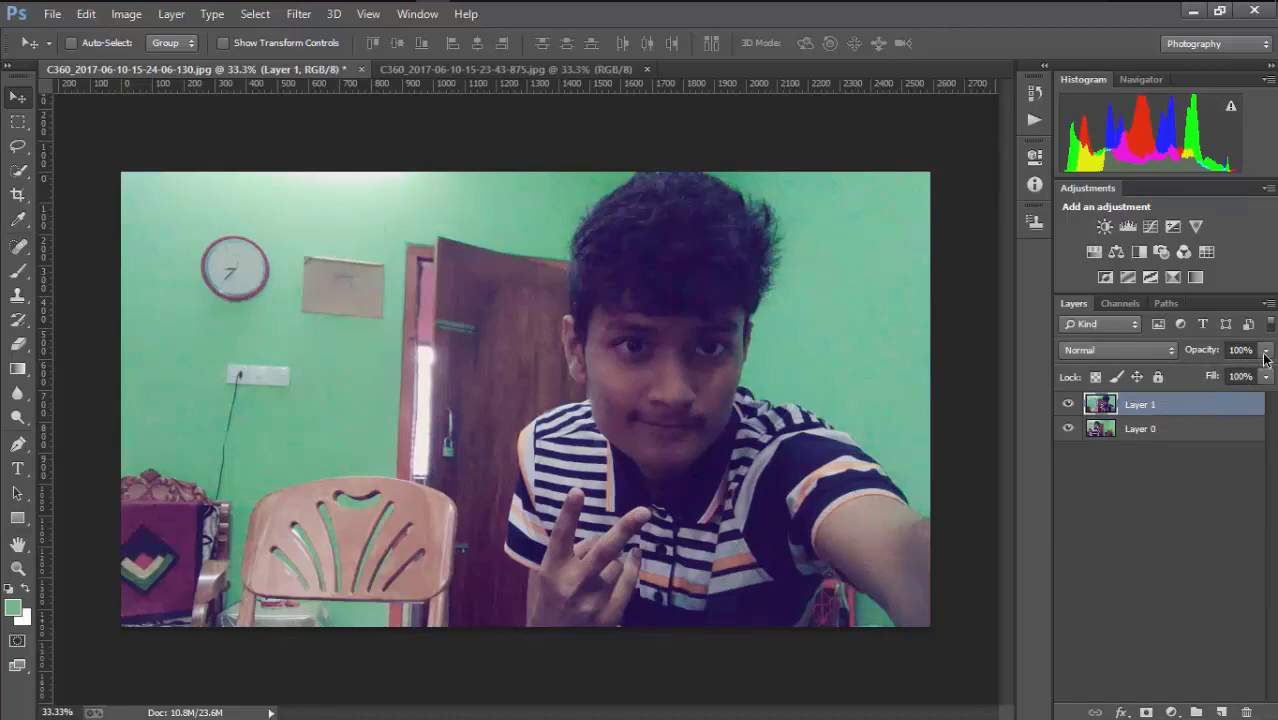
Set Layer 1's opacity to 40% in the Layers panel and adjust its fill
{"action": "left_click", "coordinate": [1265, 352]}
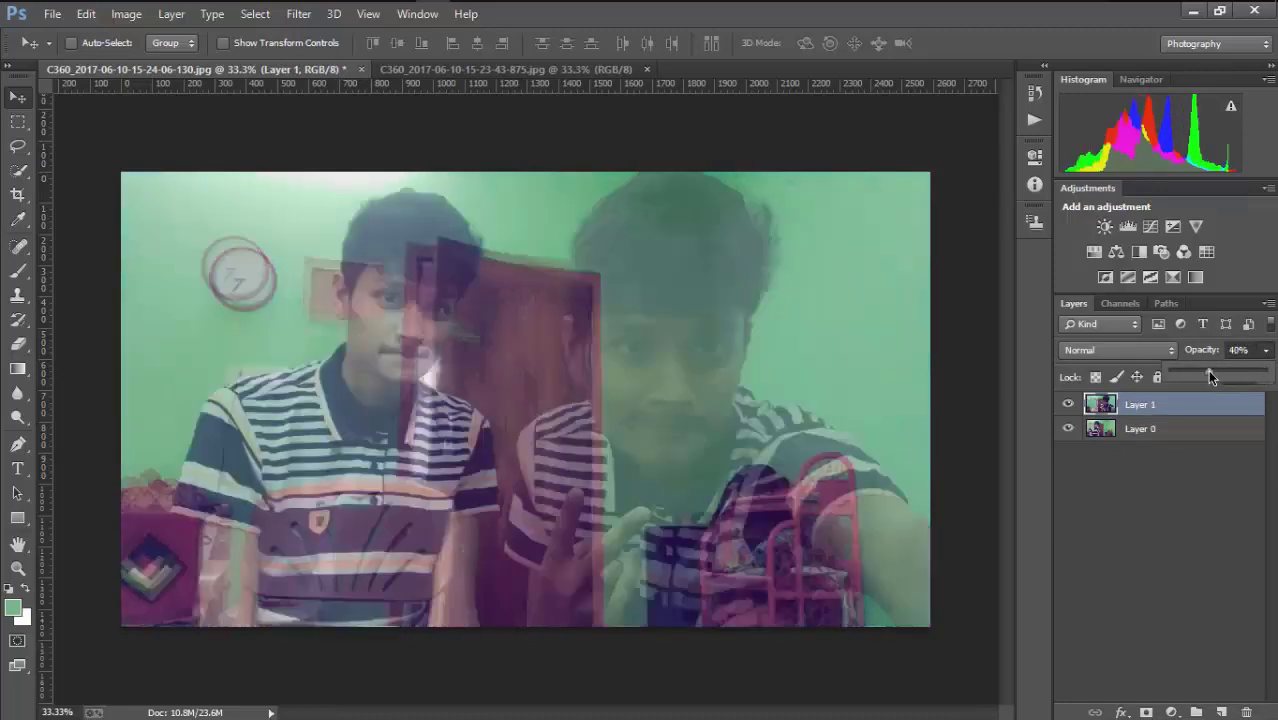
{"action": "left_click_drag", "start_coordinate": [1210, 375], "coordinate": [1206, 376]}
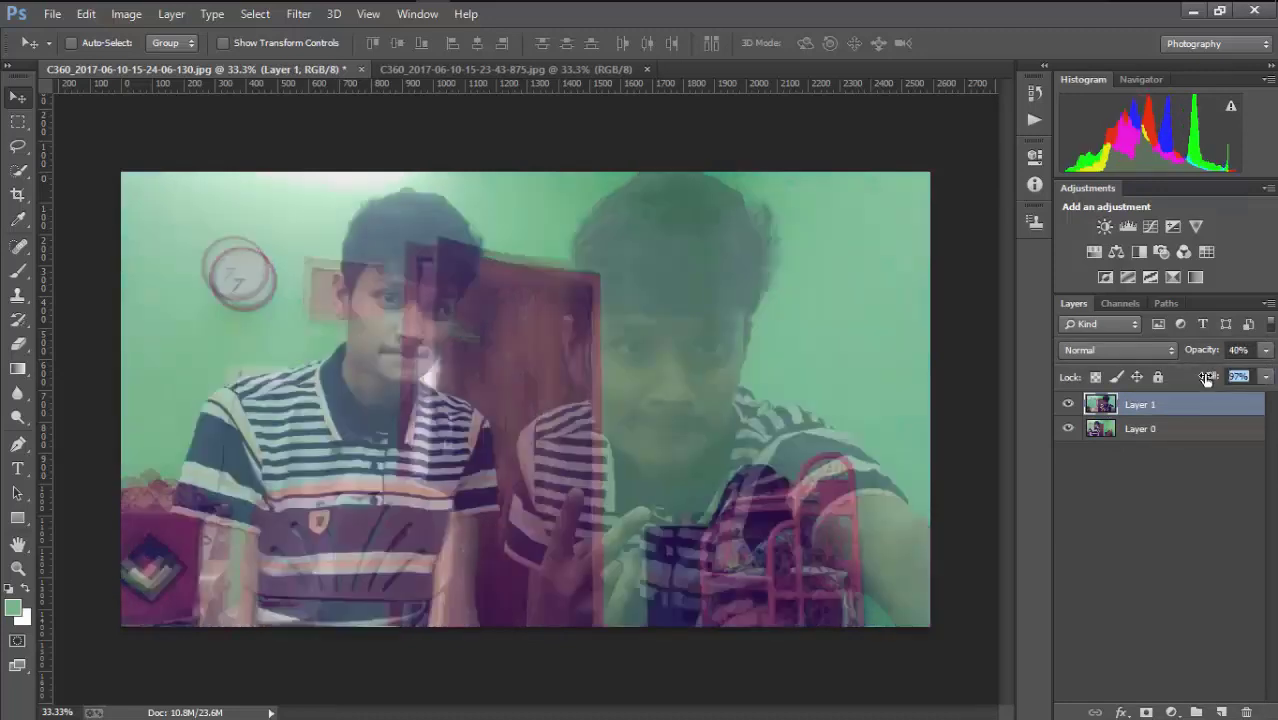
{"action": "left_click", "coordinate": [1264, 378]}
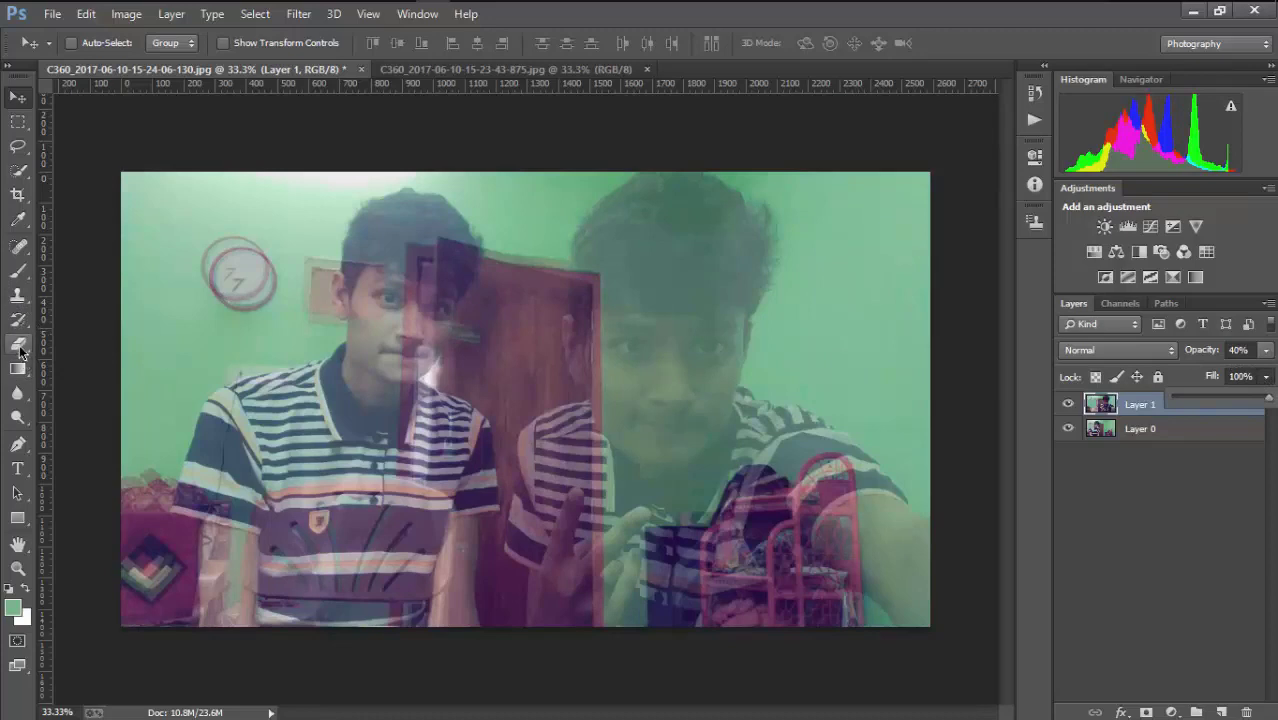
With a soft 163 px Eraser, erase Layer 1 over the left person's hair, face and chest
{"action": "left_click", "coordinate": [19, 349]}
{"action": "left_click", "coordinate": [62, 339]}
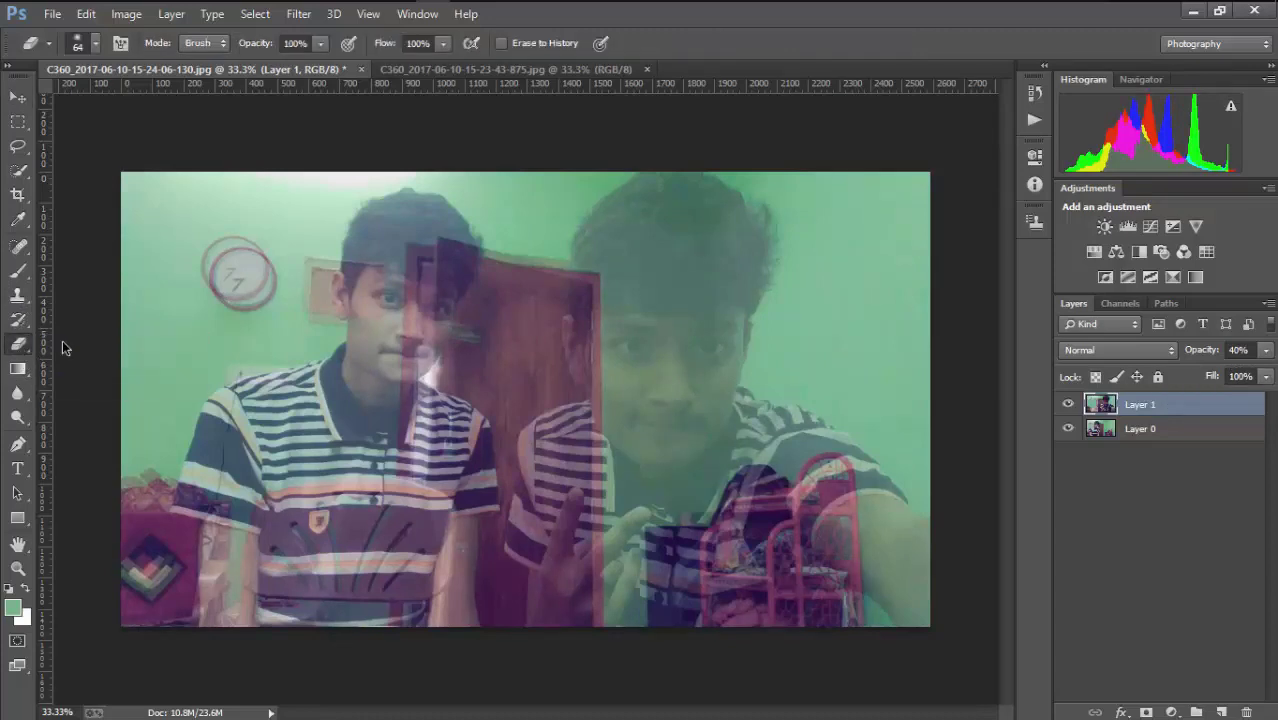
{"action": "right_click", "coordinate": [374, 270]}
{"action": "left_click_drag", "start_coordinate": [515, 316], "coordinate": [535, 316]}
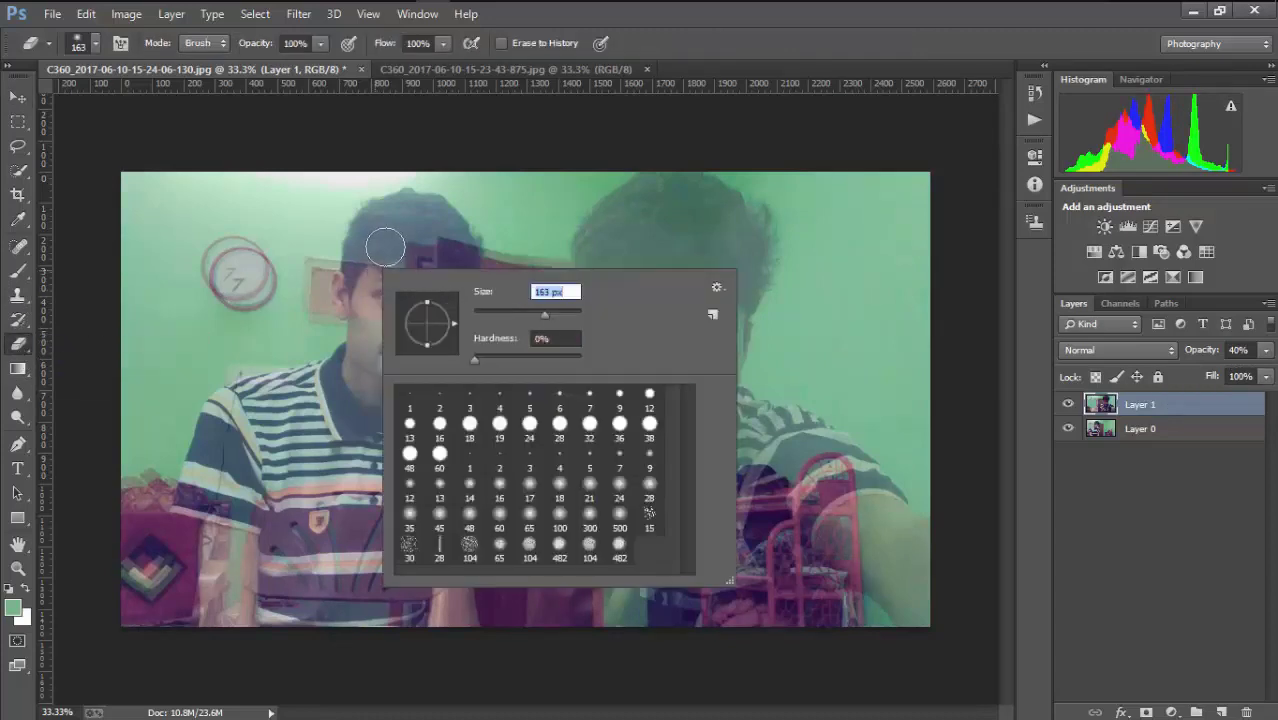
{"action": "left_click", "coordinate": [390, 245]}
{"action": "left_click_drag", "start_coordinate": [428, 232], "coordinate": [376, 207]}
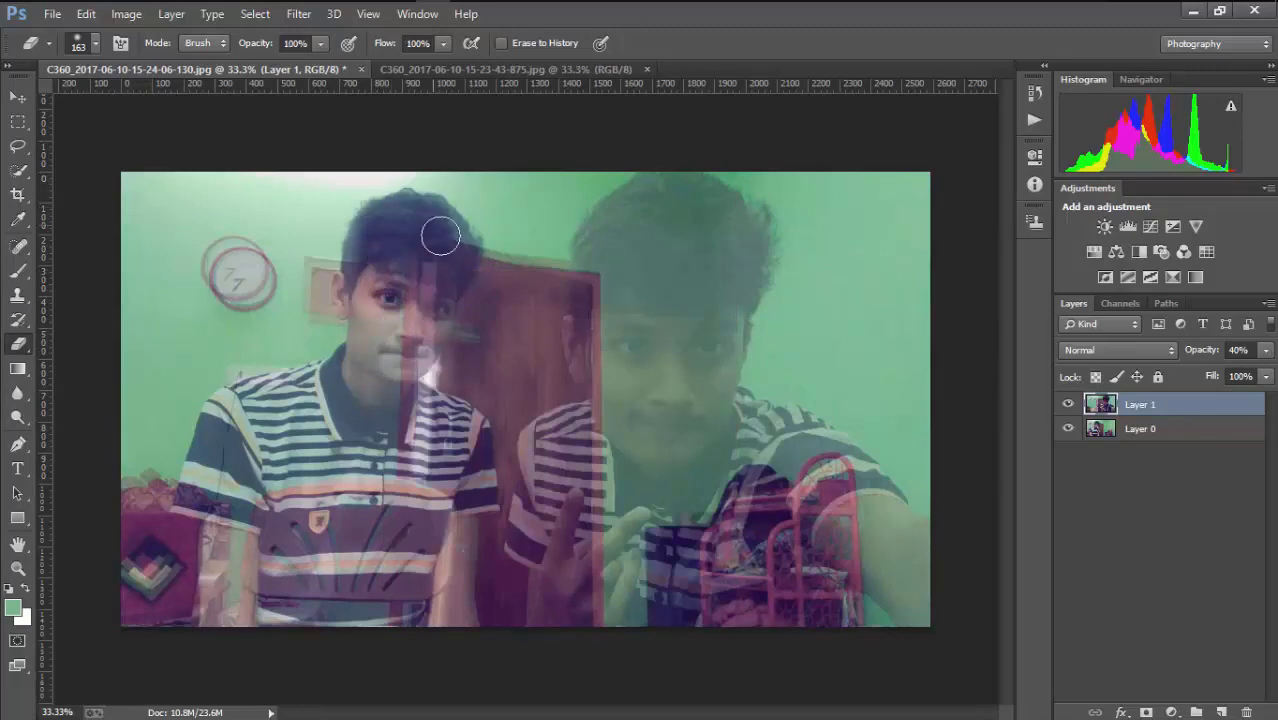
{"action": "left_click_drag", "start_coordinate": [418, 302], "coordinate": [380, 420]}
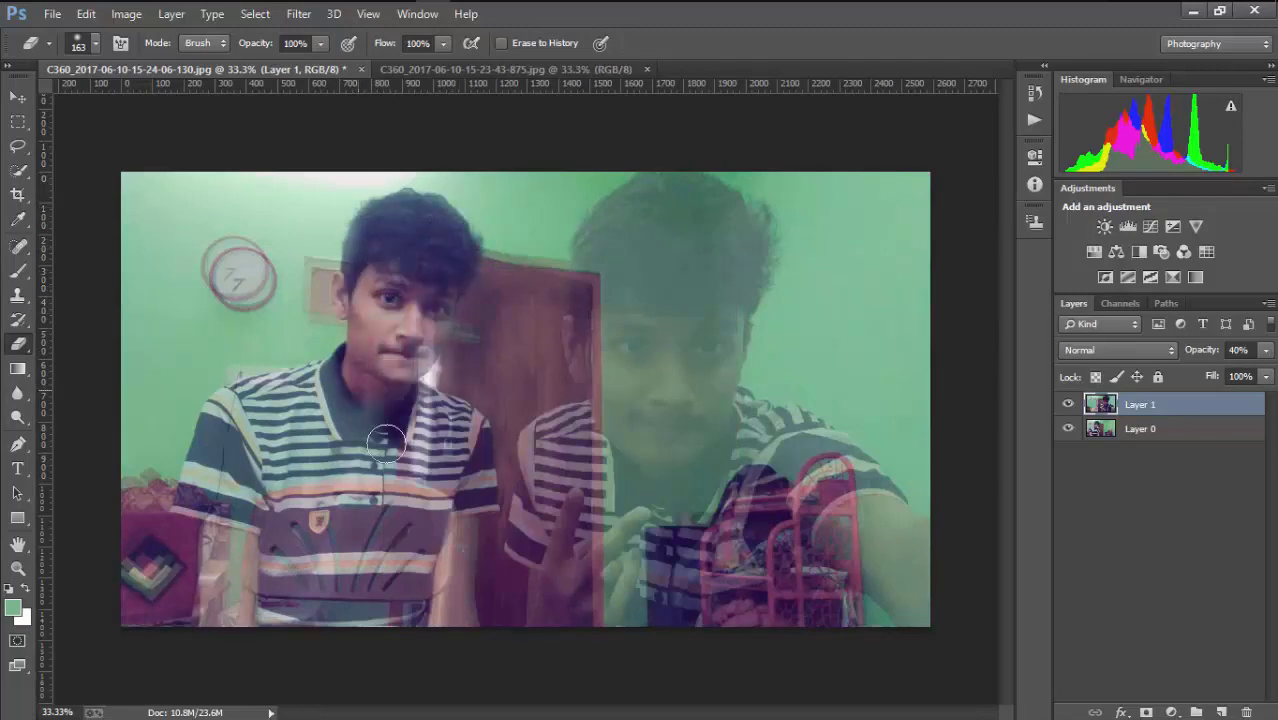
Enlarge the eraser to 296 px and erase the overlay from his shoulder, face and hair
{"action": "right_click", "coordinate": [393, 341]}
{"action": "double_click", "coordinate": [556, 362]}
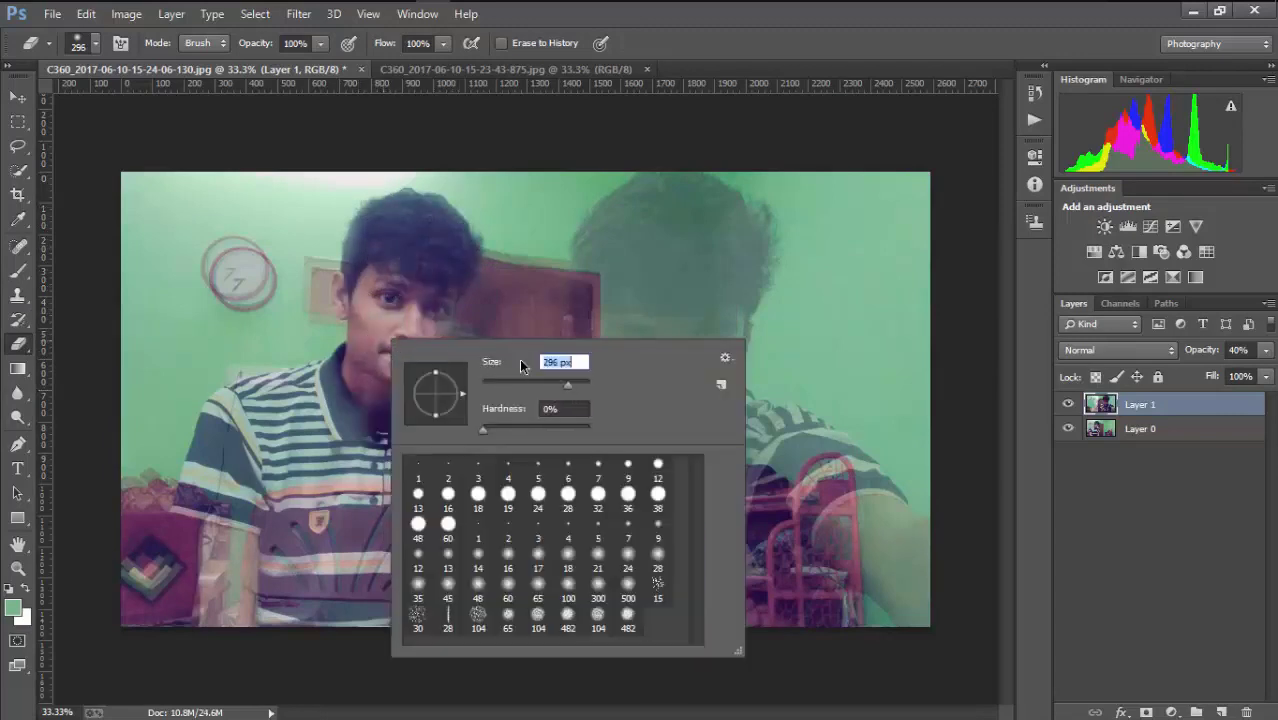
{"action": "type", "text": "296"}
{"action": "key", "text": "Return"}
{"action": "mouse_move", "coordinate": [330, 395]}
{"action": "left_mouse_down"}
{"action": "mouse_move", "coordinate": [220, 460]}
{"action": "mouse_move", "coordinate": [447, 625]}
{"action": "mouse_move", "coordinate": [348, 375]}
{"action": "left_mouse_up"}
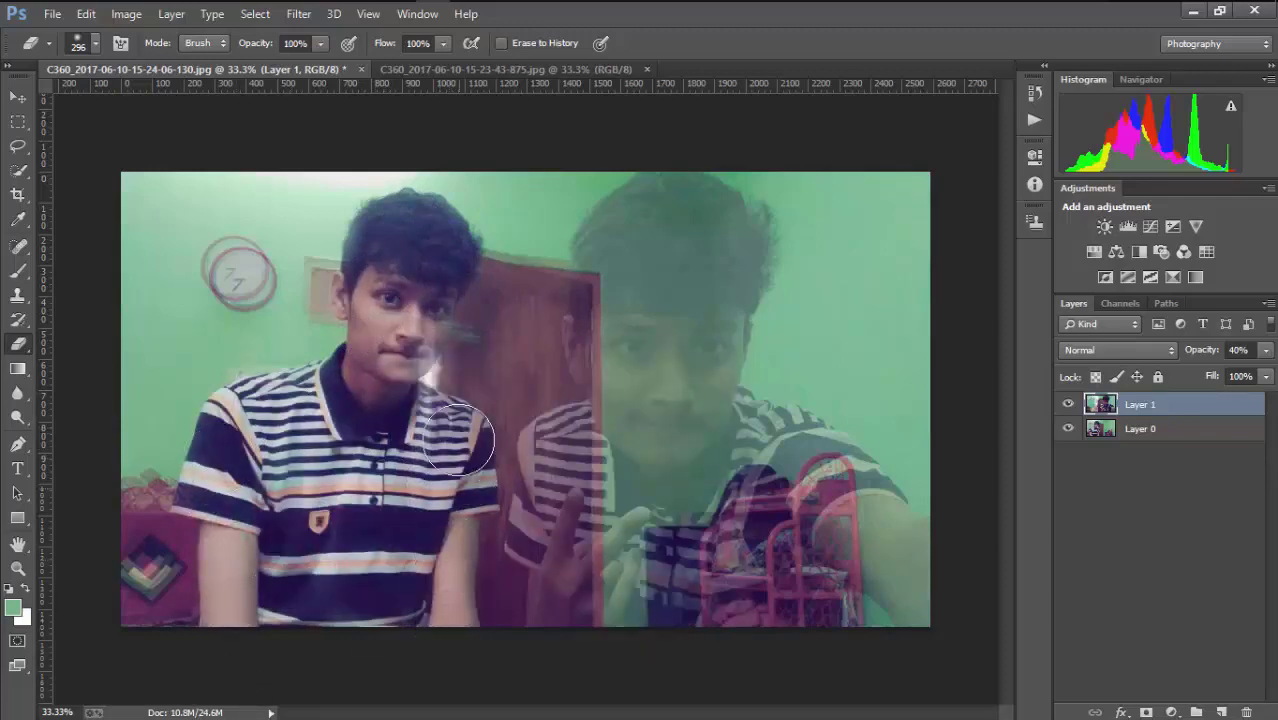
{"action": "mouse_move", "coordinate": [377, 312]}
{"action": "left_mouse_down"}
{"action": "mouse_move", "coordinate": [408, 236]}
{"action": "mouse_move", "coordinate": [378, 252]}
{"action": "left_mouse_up"}
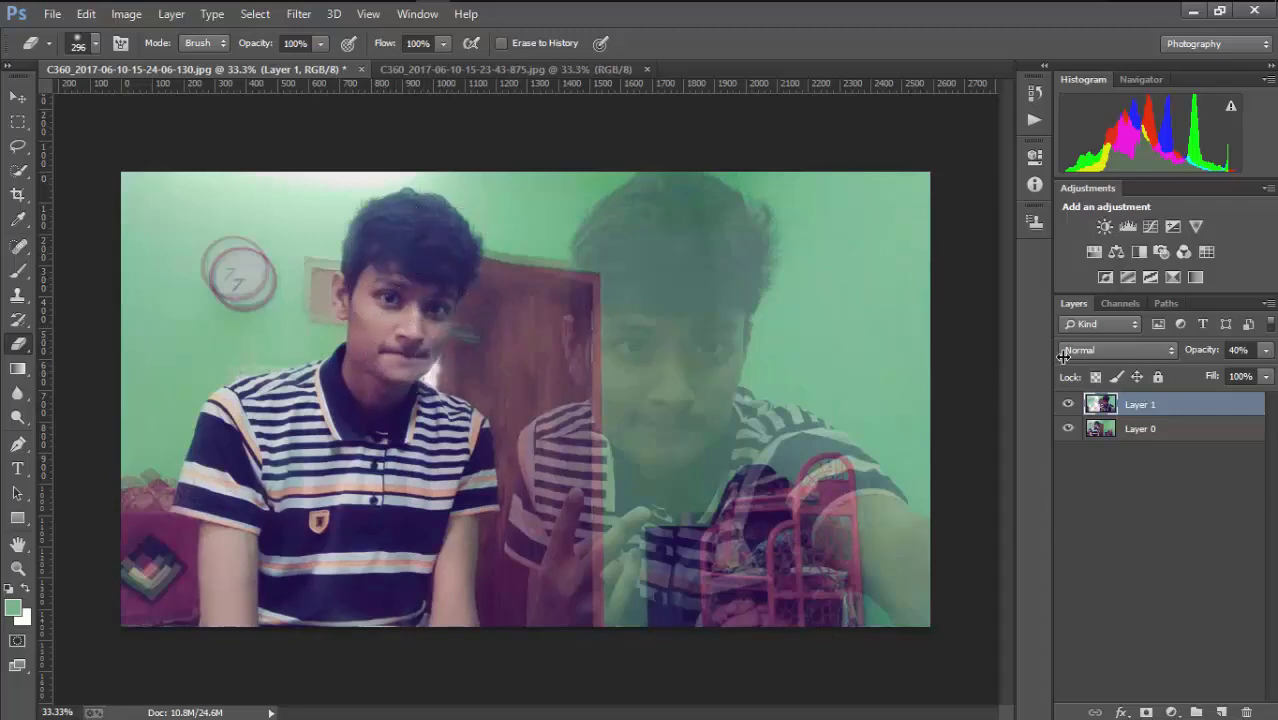
With Layer 1 at 81% opacity, erase leftover ghosting over his face, hair, collar, shirt and corner
{"action": "left_click", "coordinate": [1263, 352]}
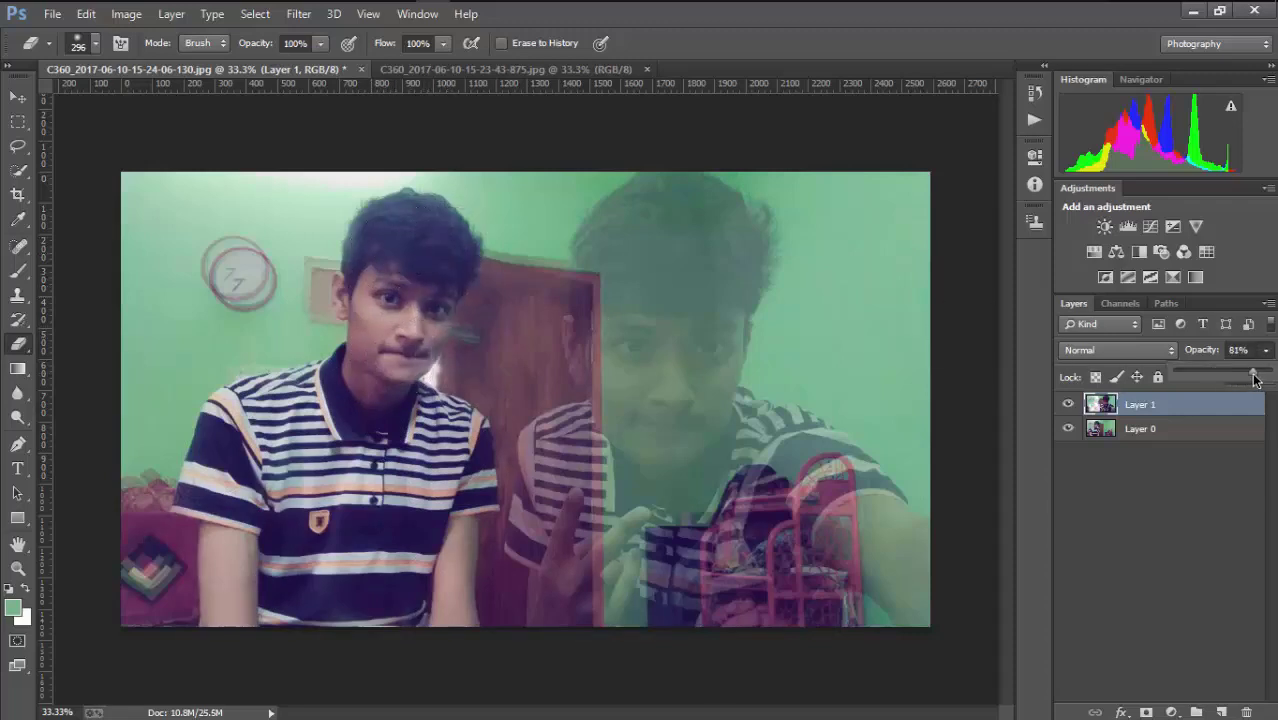
{"action": "mouse_move", "coordinate": [372, 285]}
{"action": "left_mouse_down"}
{"action": "mouse_move", "coordinate": [342, 285]}
{"action": "mouse_move", "coordinate": [300, 314]}
{"action": "mouse_move", "coordinate": [243, 214]}
{"action": "mouse_move", "coordinate": [247, 242]}
{"action": "mouse_move", "coordinate": [185, 360]}
{"action": "mouse_move", "coordinate": [165, 625]}
{"action": "left_mouse_up"}
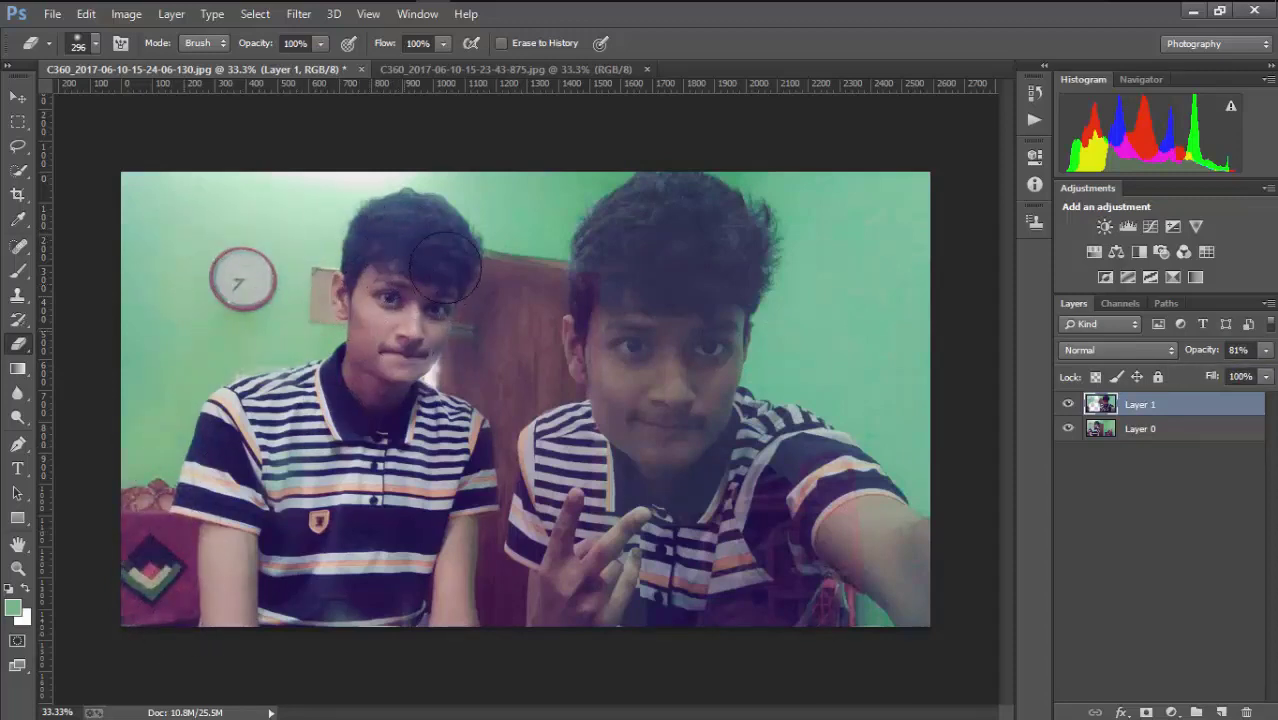
{"action": "mouse_move", "coordinate": [445, 266]}
{"action": "left_mouse_down"}
{"action": "mouse_move", "coordinate": [479, 243]}
{"action": "mouse_move", "coordinate": [536, 280]}
{"action": "mouse_move", "coordinate": [534, 263]}
{"action": "mouse_move", "coordinate": [503, 270]}
{"action": "mouse_move", "coordinate": [436, 251]}
{"action": "mouse_move", "coordinate": [441, 273]}
{"action": "mouse_move", "coordinate": [242, 228]}
{"action": "mouse_move", "coordinate": [316, 252]}
{"action": "mouse_move", "coordinate": [348, 233]}
{"action": "left_mouse_up"}
{"action": "left_click_drag", "start_coordinate": [434, 232], "coordinate": [401, 409]}
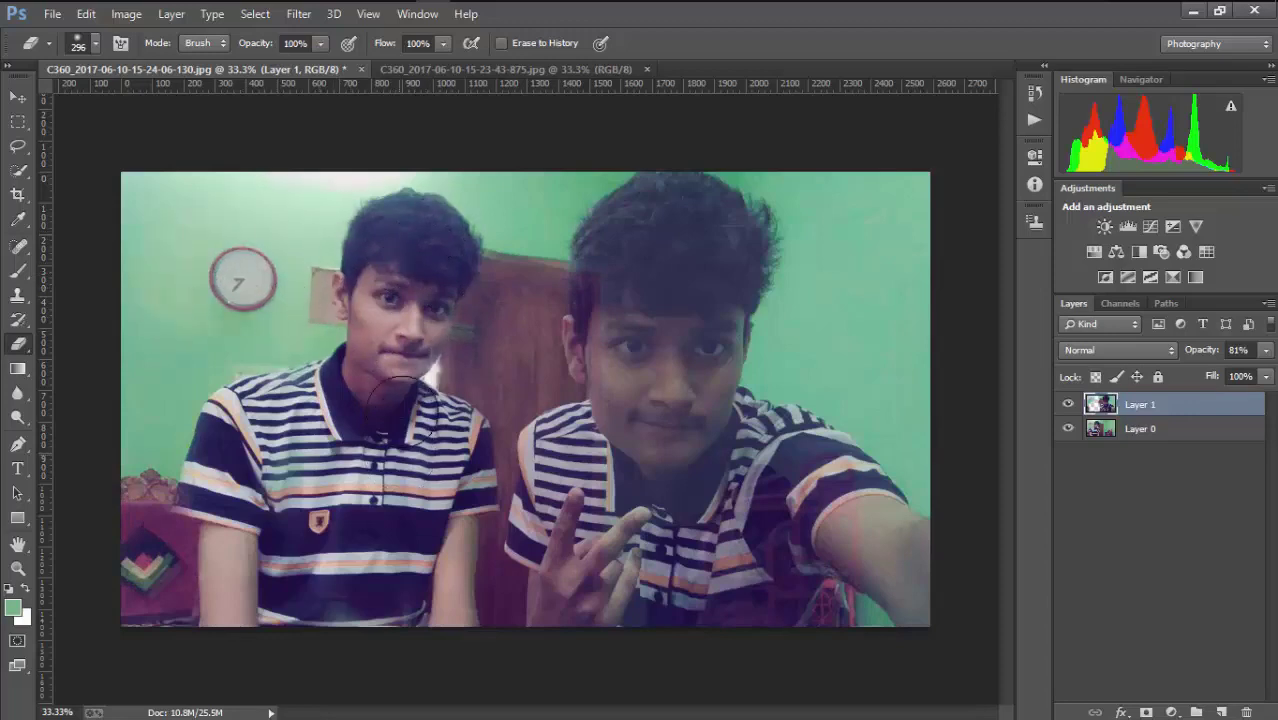
{"action": "left_click_drag", "start_coordinate": [475, 362], "coordinate": [423, 467]}
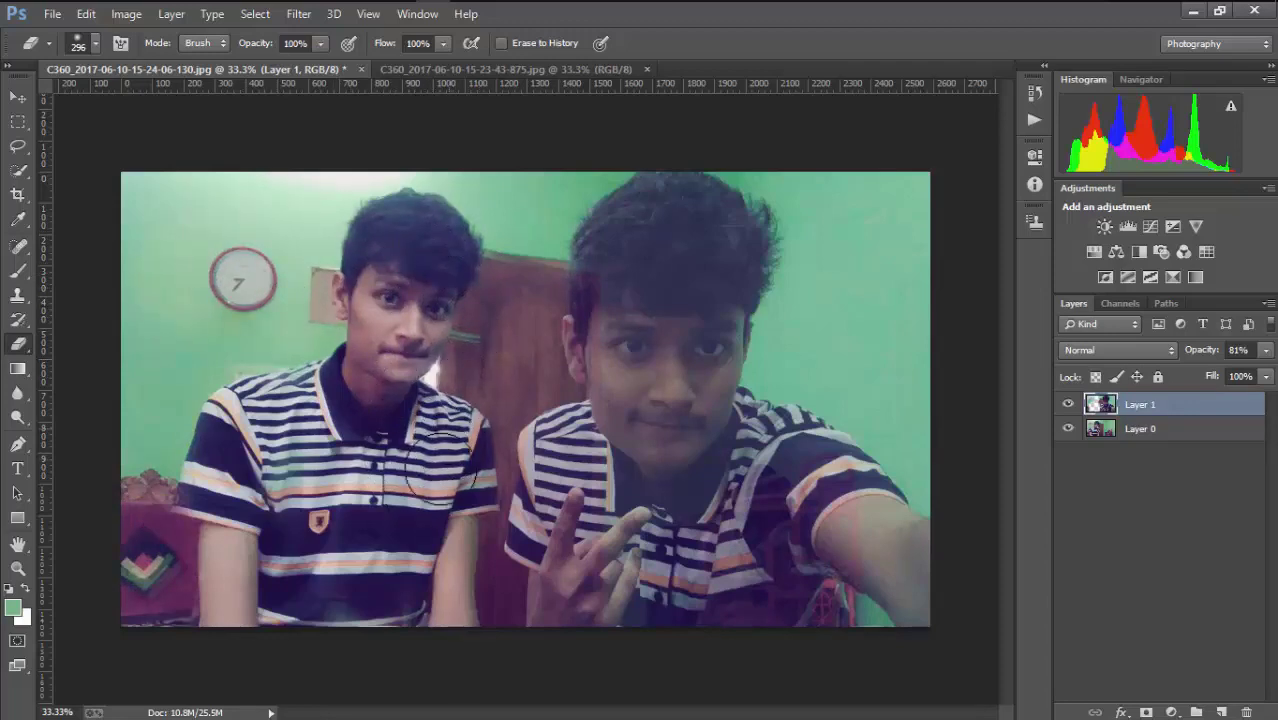
{"action": "left_click_drag", "start_coordinate": [153, 580], "coordinate": [329, 341]}
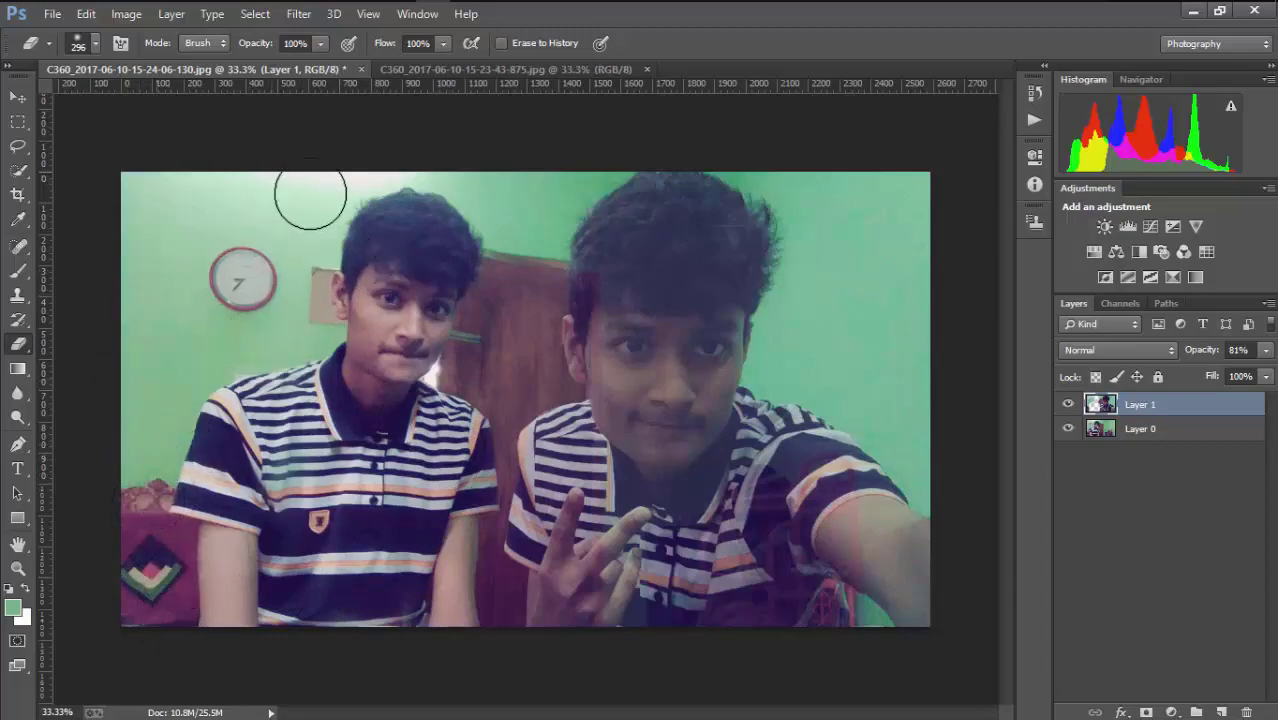
{"action": "mouse_move", "coordinate": [310, 197]}
{"action": "left_mouse_down"}
{"action": "mouse_move", "coordinate": [433, 292]}
{"action": "mouse_move", "coordinate": [470, 244]}
{"action": "left_mouse_up"}
Zoom in and erase the mismatched door-top edge with a 111 px eraser, then zoom out
{"action": "scroll", "coordinate": [470, 244], "scroll_direction": "up", "scroll_amount": 2}
{"action": "scroll", "coordinate": [442, 222], "scroll_direction": "up", "scroll_amount": 2}
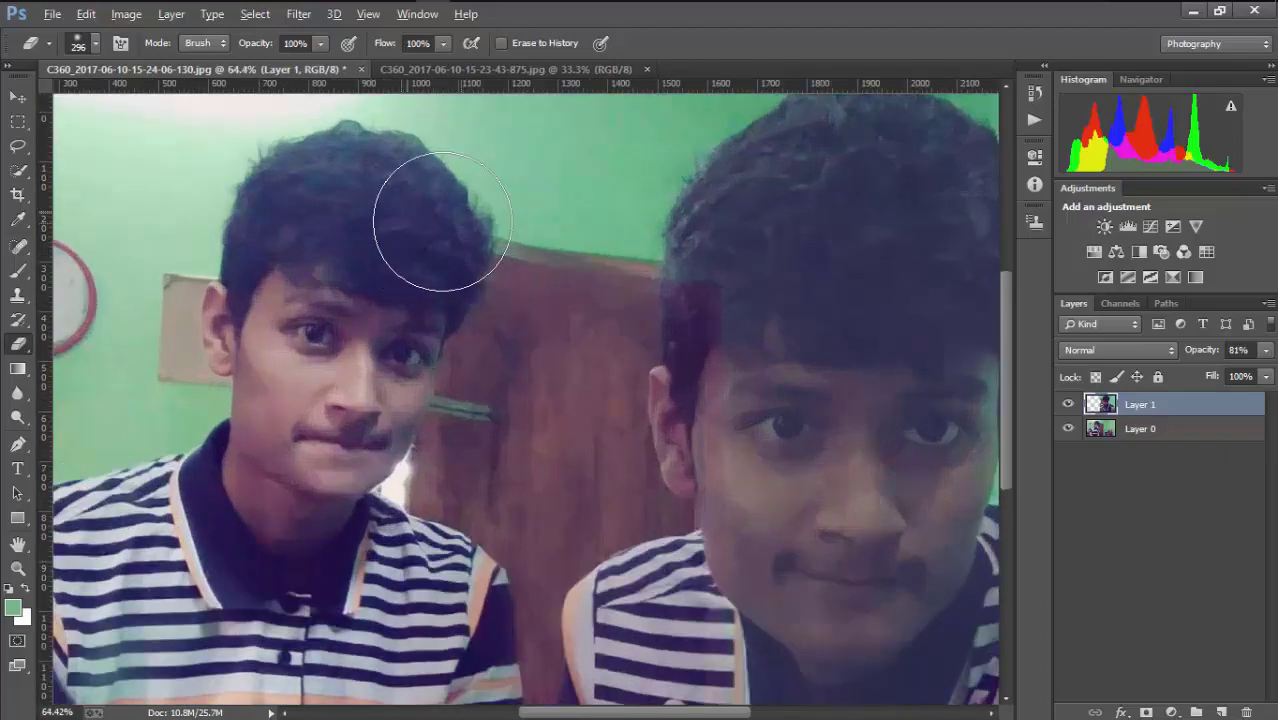
{"action": "scroll", "coordinate": [428, 214], "scroll_direction": "up", "scroll_amount": 2}
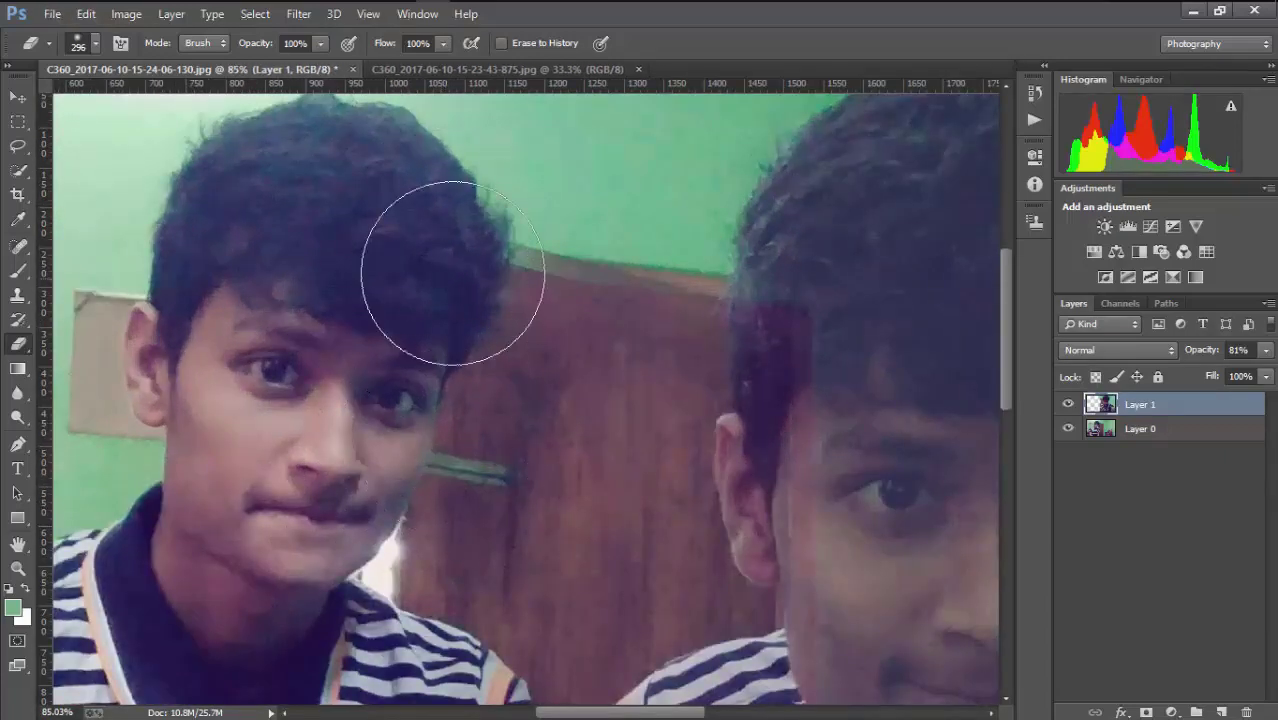
{"action": "right_click", "coordinate": [464, 274]}
{"action": "key", "text": "Return"}
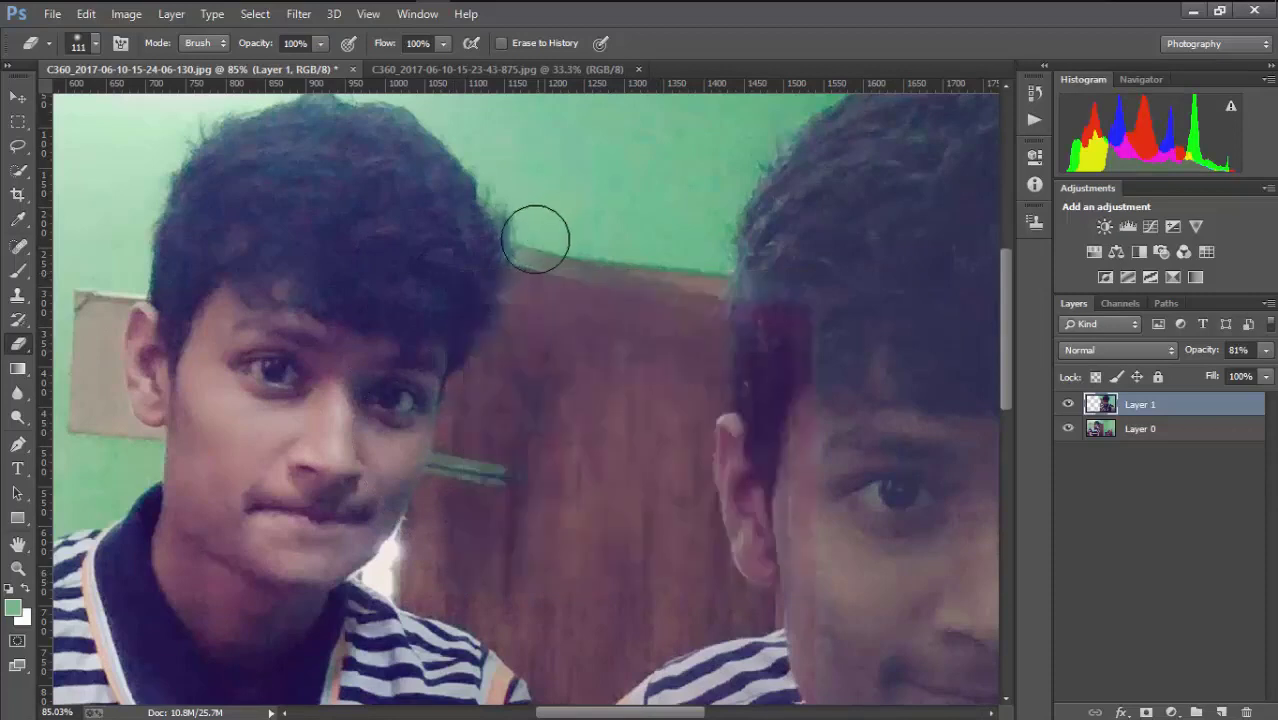
{"action": "mouse_move", "coordinate": [640, 275]}
{"action": "left_mouse_down"}
{"action": "mouse_move", "coordinate": [683, 318]}
{"action": "mouse_move", "coordinate": [690, 288]}
{"action": "mouse_move", "coordinate": [676, 314]}
{"action": "mouse_move", "coordinate": [520, 289]}
{"action": "left_mouse_up"}
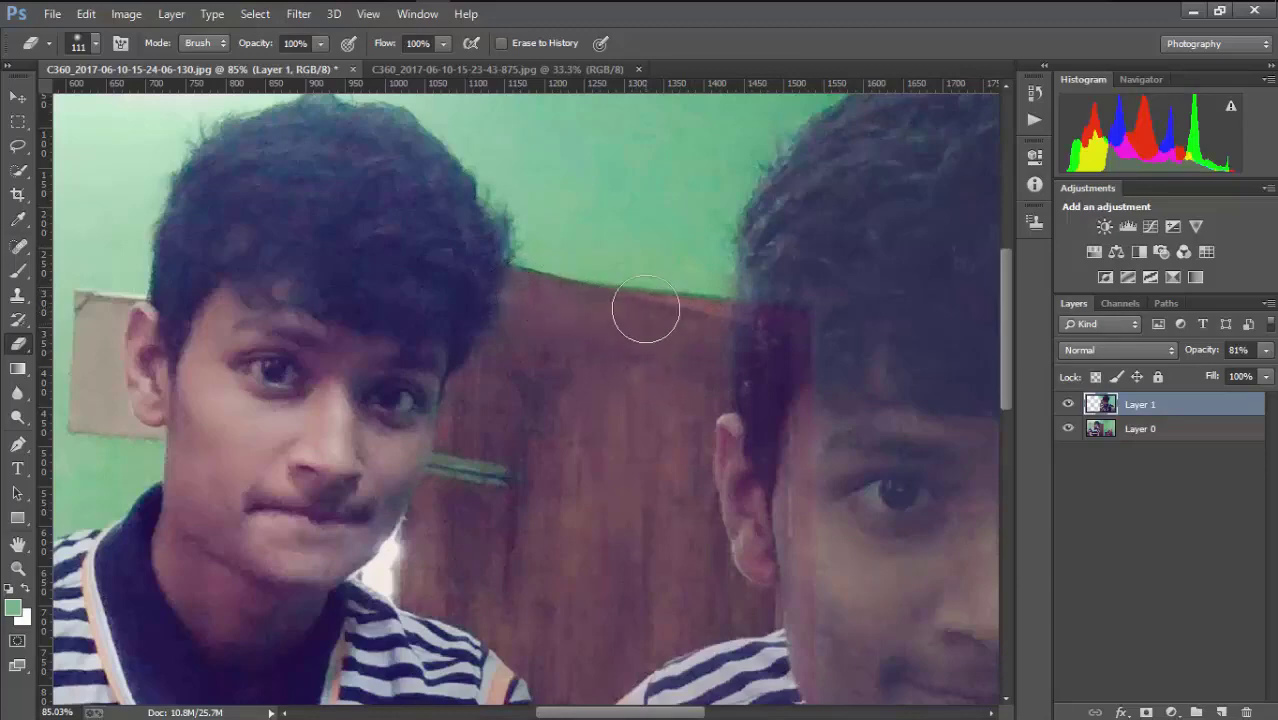
{"action": "scroll", "coordinate": [645, 309], "scroll_direction": "down", "scroll_amount": 3}
{"action": "scroll", "coordinate": [562, 342], "scroll_direction": "down", "scroll_amount": 2}
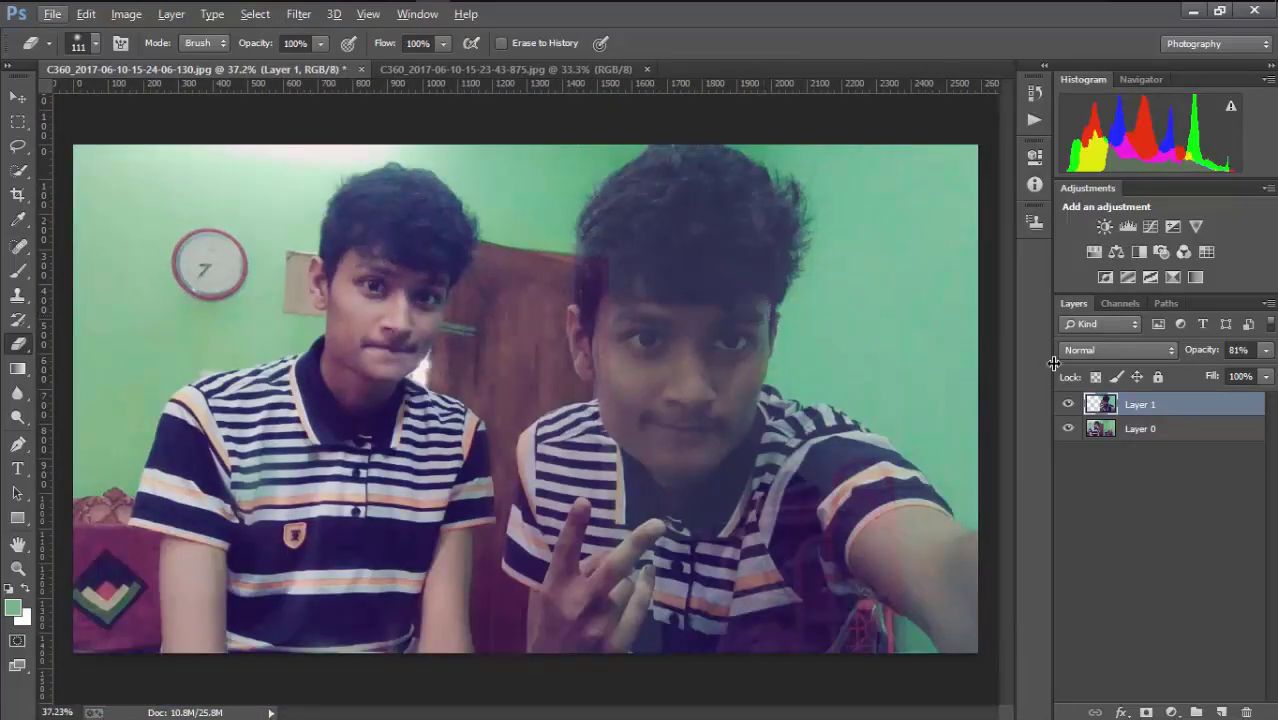
Raise Layer 1 to 100% opacity and toggle its visibility to compare the composite
{"action": "left_click", "coordinate": [1266, 350]}
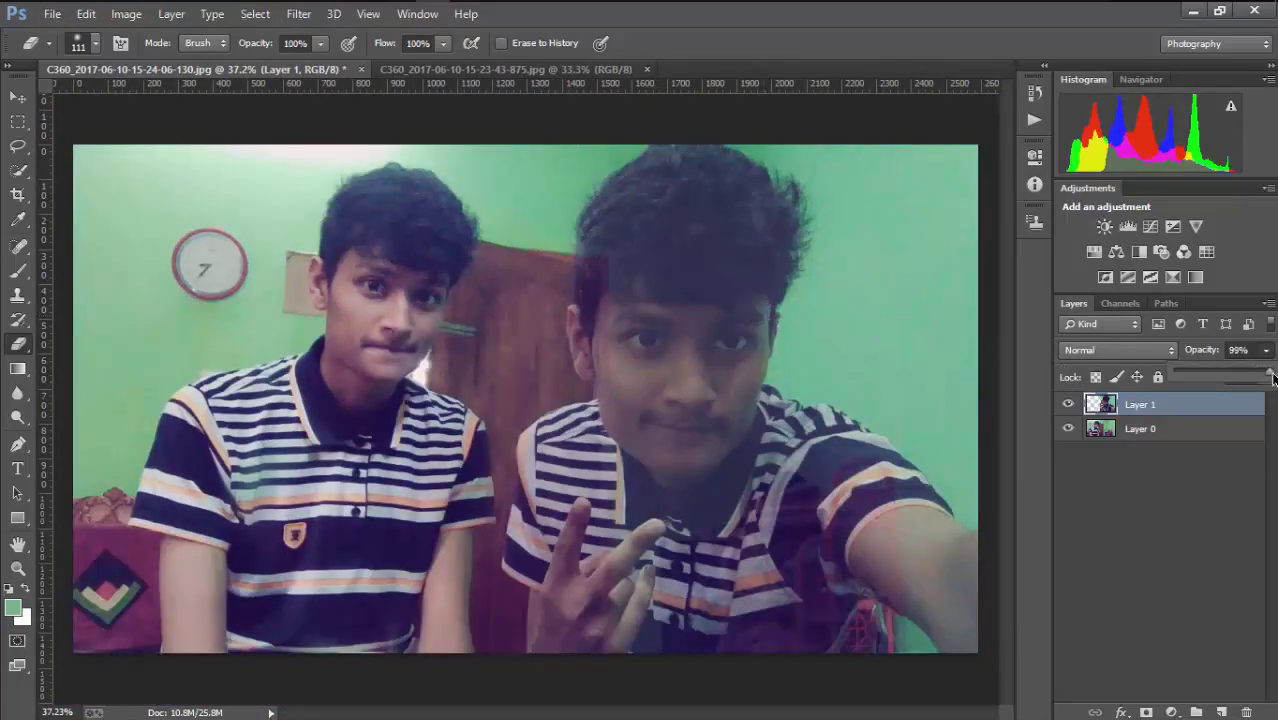
{"action": "left_click_drag", "start_coordinate": [1273, 375], "coordinate": [1276, 375]}
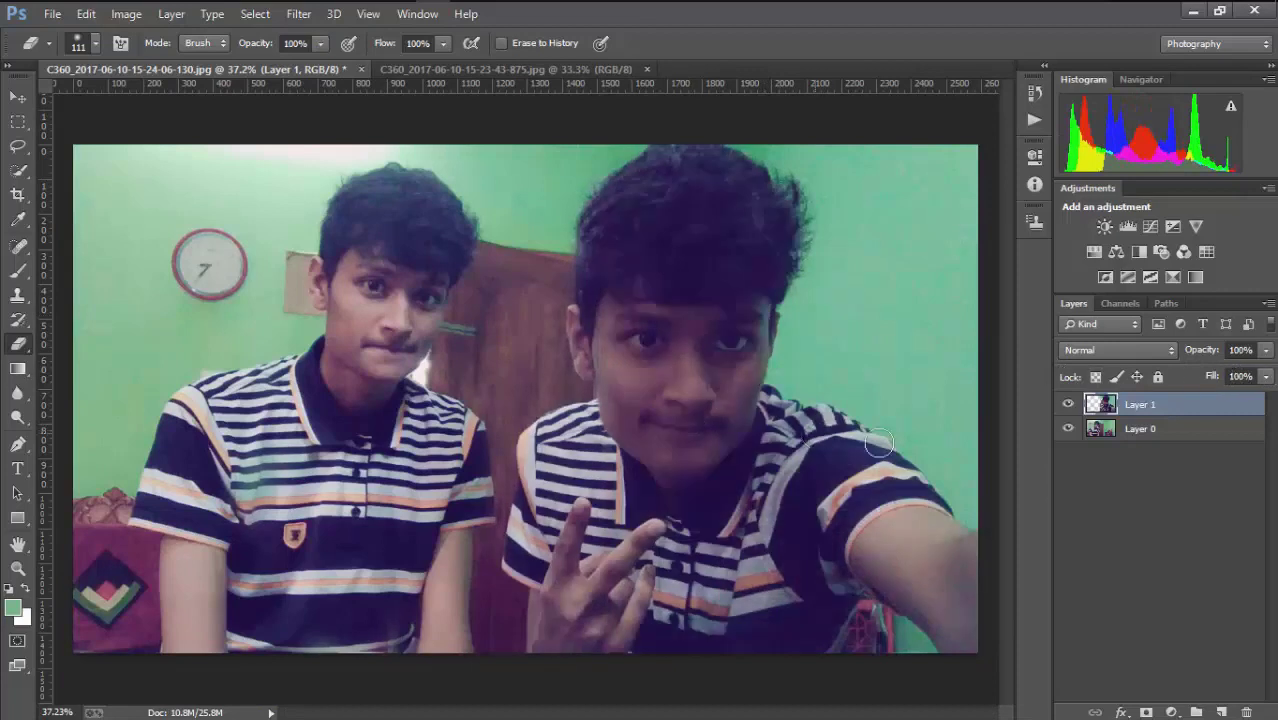
{"action": "scroll", "coordinate": [537, 409], "scroll_direction": "down", "scroll_amount": 1}
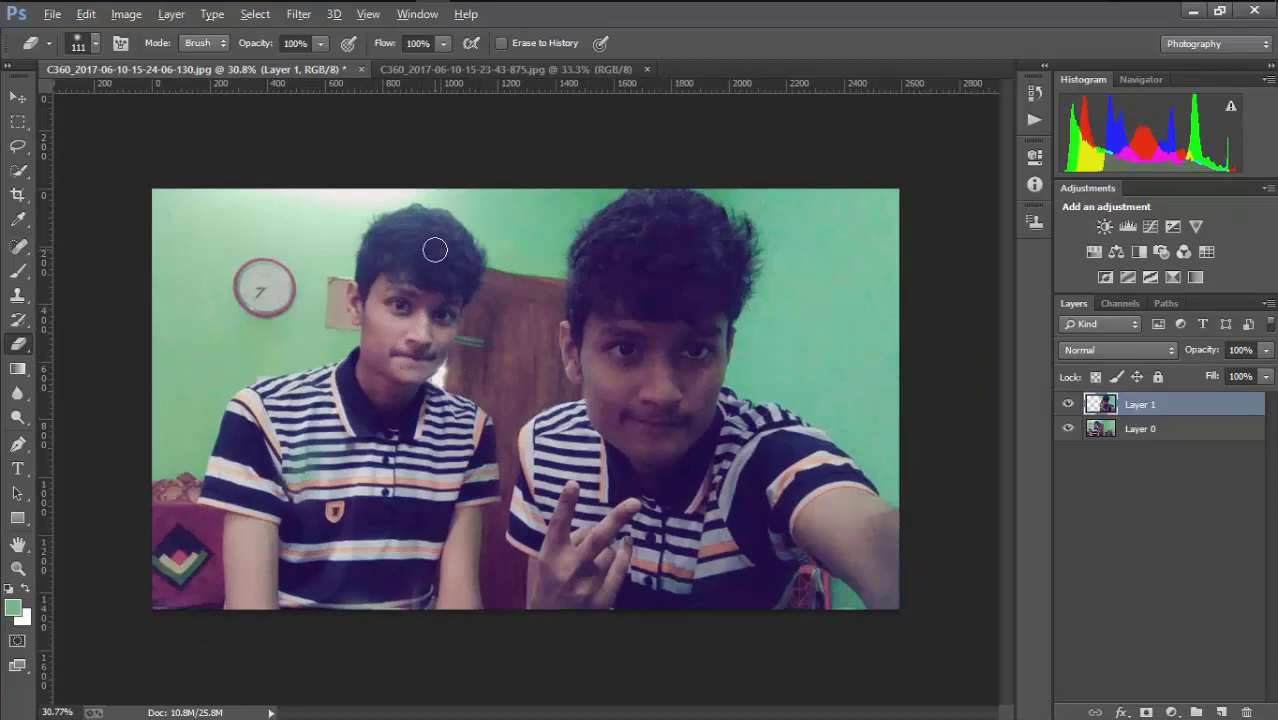
{"action": "scroll", "coordinate": [434, 250], "scroll_direction": "up", "scroll_amount": 2}
{"action": "scroll", "coordinate": [436, 245], "scroll_direction": "up", "scroll_amount": 3}
{"action": "scroll", "coordinate": [433, 219], "scroll_direction": "up", "scroll_amount": 3}
{"action": "scroll", "coordinate": [353, 239], "scroll_direction": "up", "scroll_amount": 2}
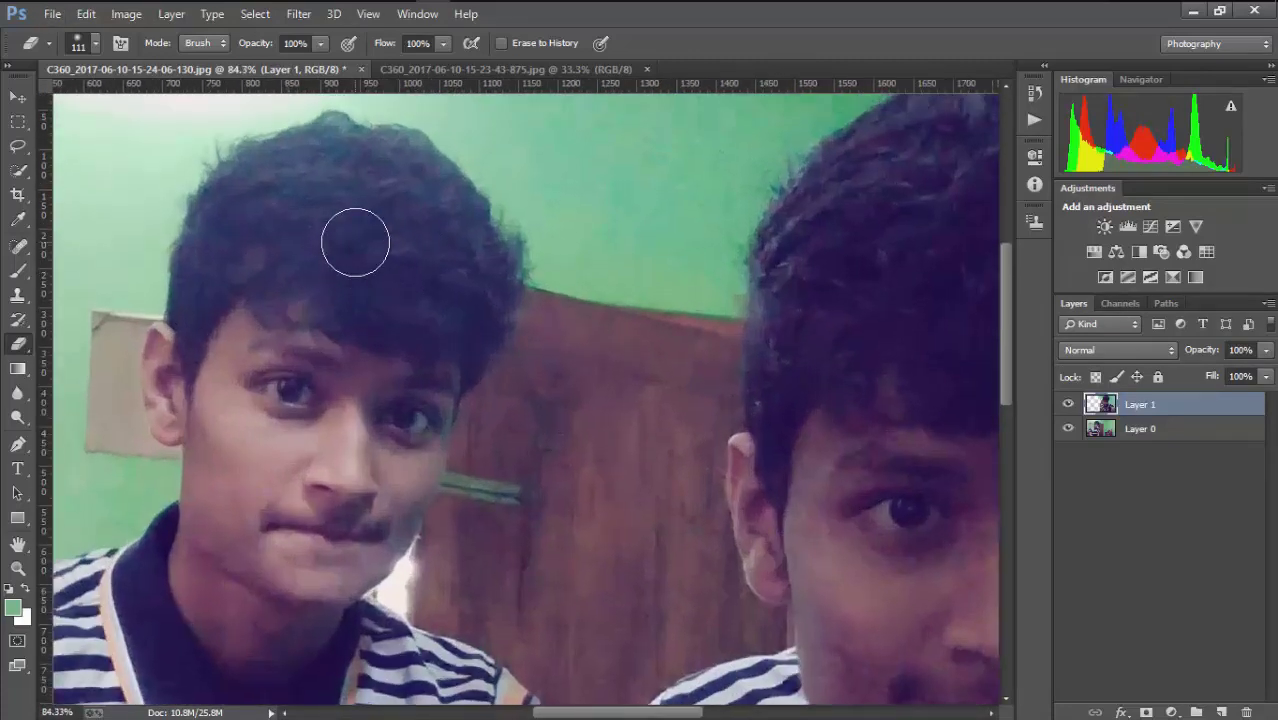
{"action": "scroll", "coordinate": [350, 240], "scroll_direction": "down", "scroll_amount": 3}
{"action": "scroll", "coordinate": [346, 230], "scroll_direction": "down", "scroll_amount": 3}
{"action": "scroll", "coordinate": [352, 248], "scroll_direction": "down", "scroll_amount": 3}
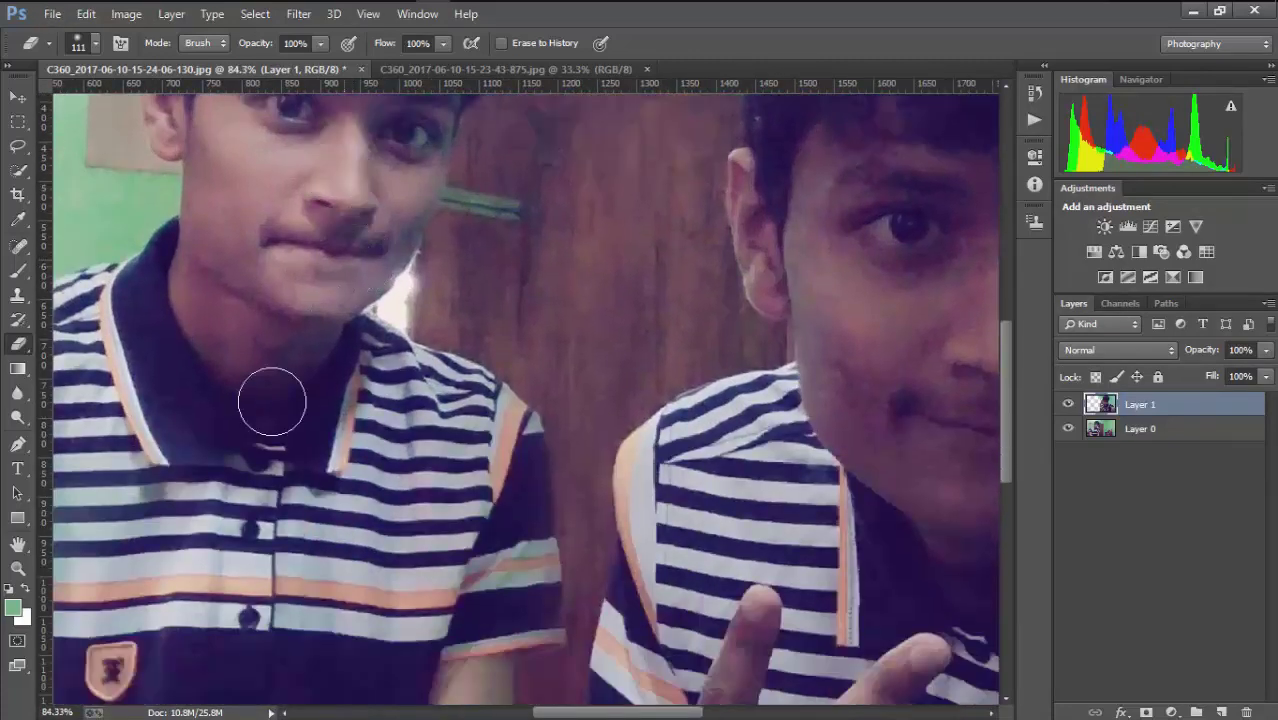
{"action": "scroll", "coordinate": [272, 402], "scroll_direction": "down", "scroll_amount": 2}
{"action": "scroll", "coordinate": [384, 462], "scroll_direction": "down", "scroll_amount": 2}
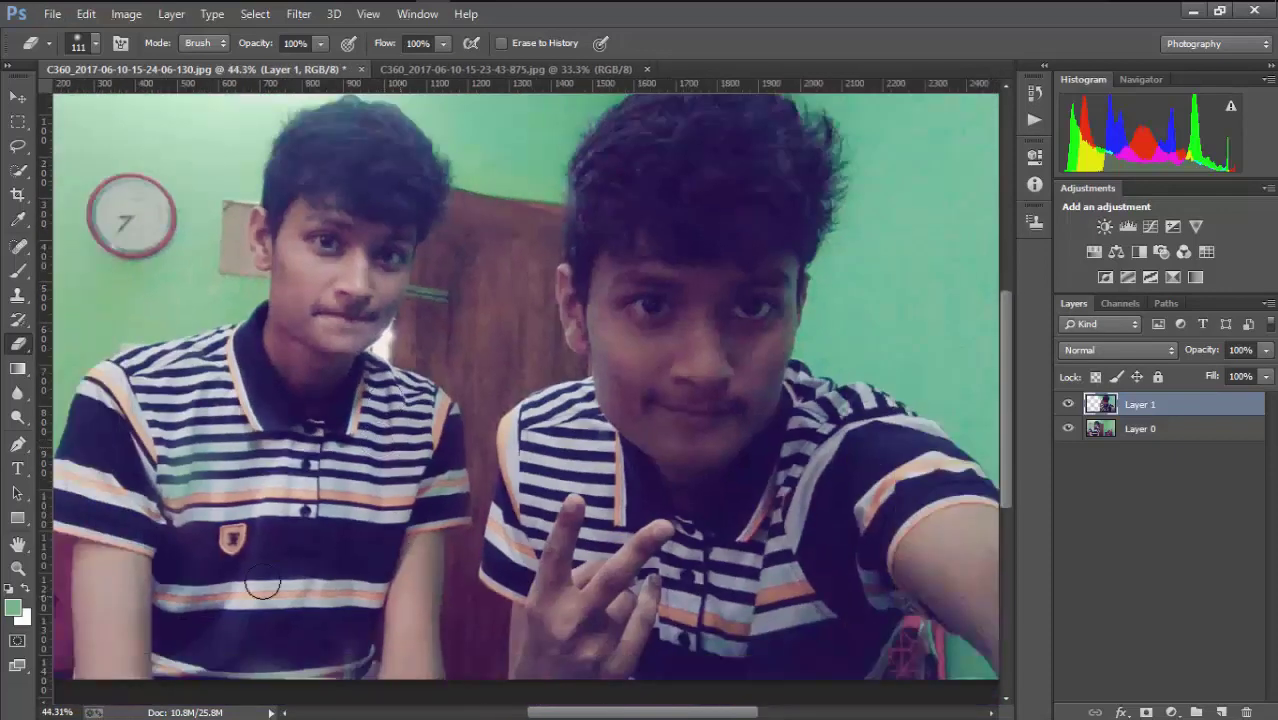
{"action": "scroll", "coordinate": [231, 592], "scroll_direction": "down", "scroll_amount": 2}
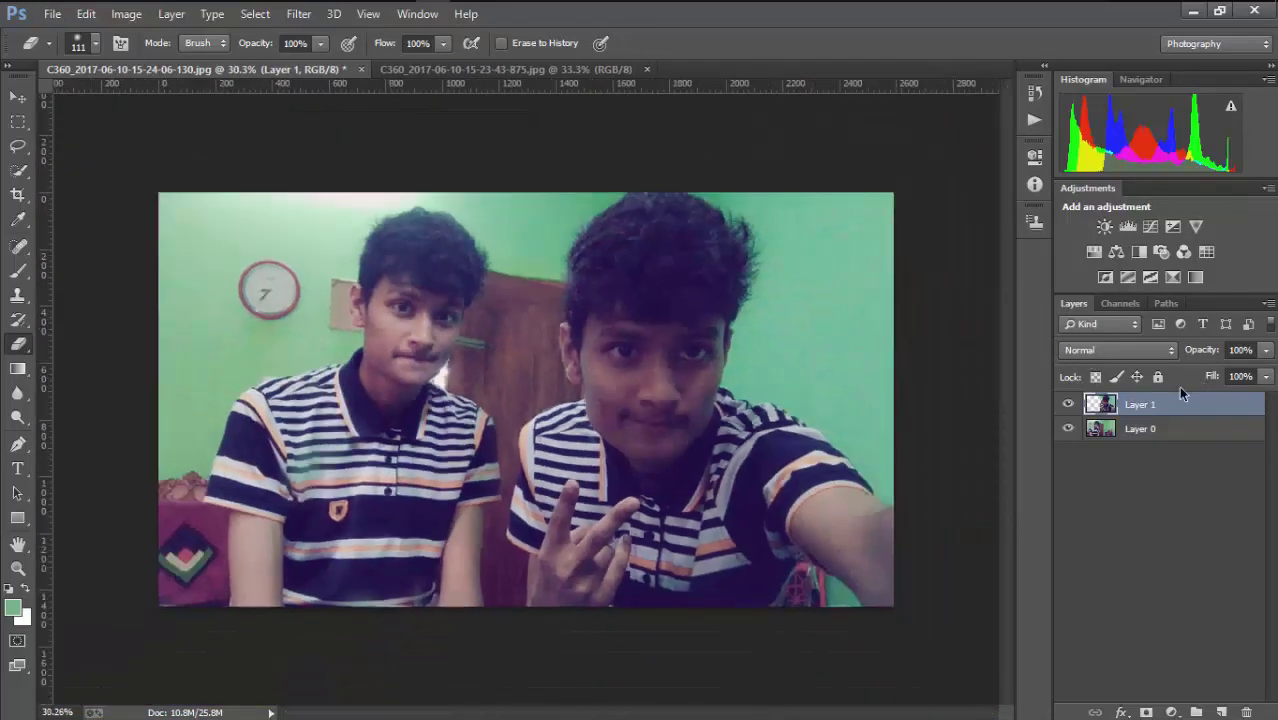
{"action": "left_click", "coordinate": [1069, 406]}
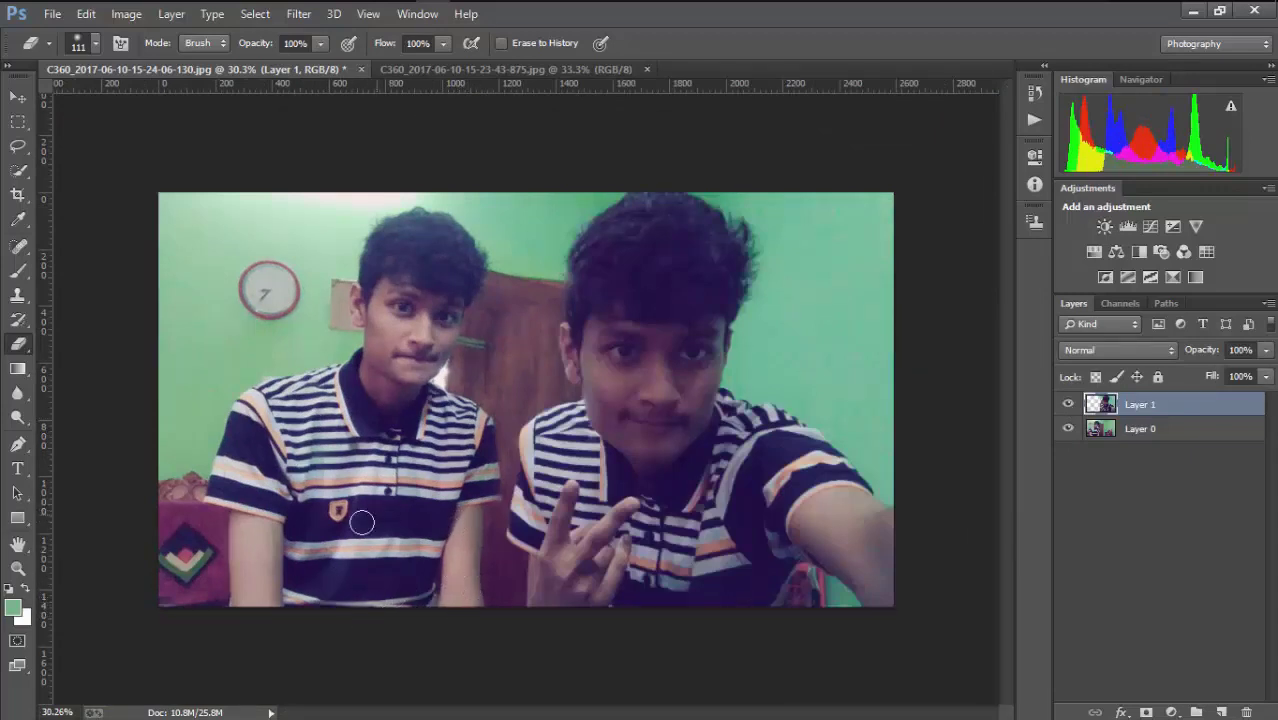
Set the eraser to 402 px, then merge Layer 0 and Layer 1 into a single Layer 1
{"action": "right_click", "coordinate": [362, 522]}
{"action": "left_click", "coordinate": [306, 515]}
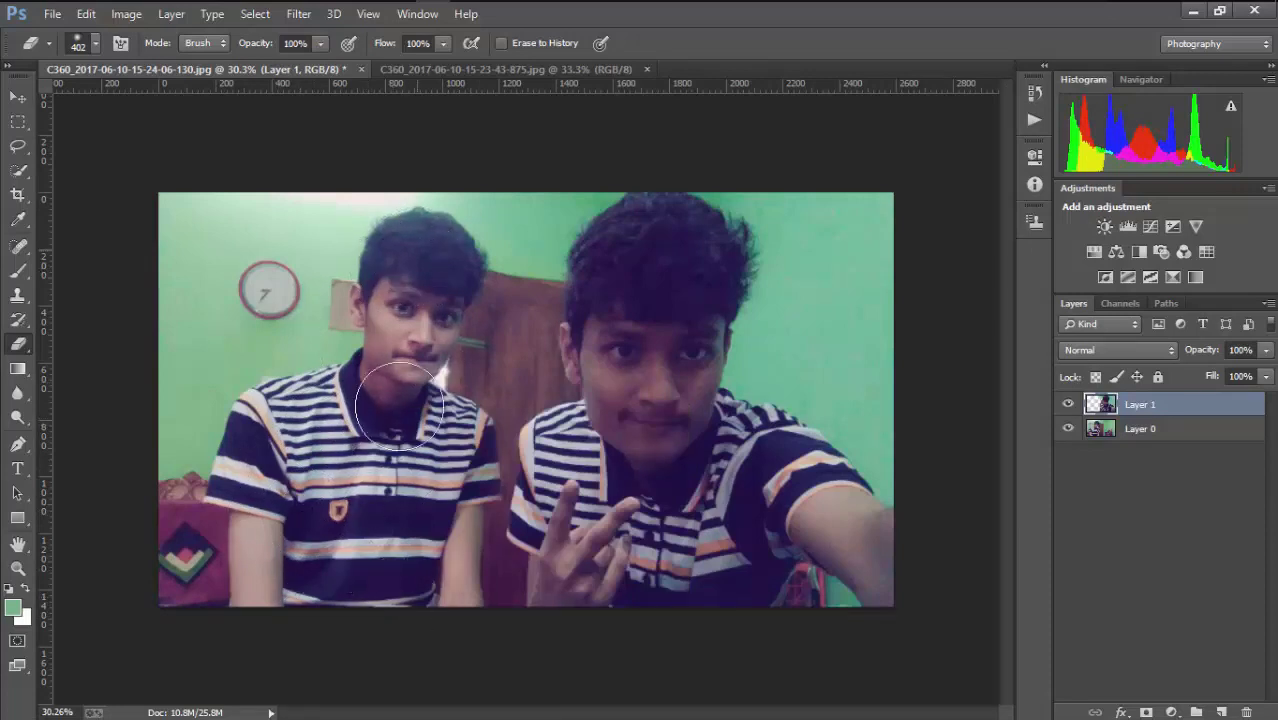
{"action": "left_click", "coordinate": [1162, 425], "text": "shift"}
{"action": "right_click", "coordinate": [1168, 430]}
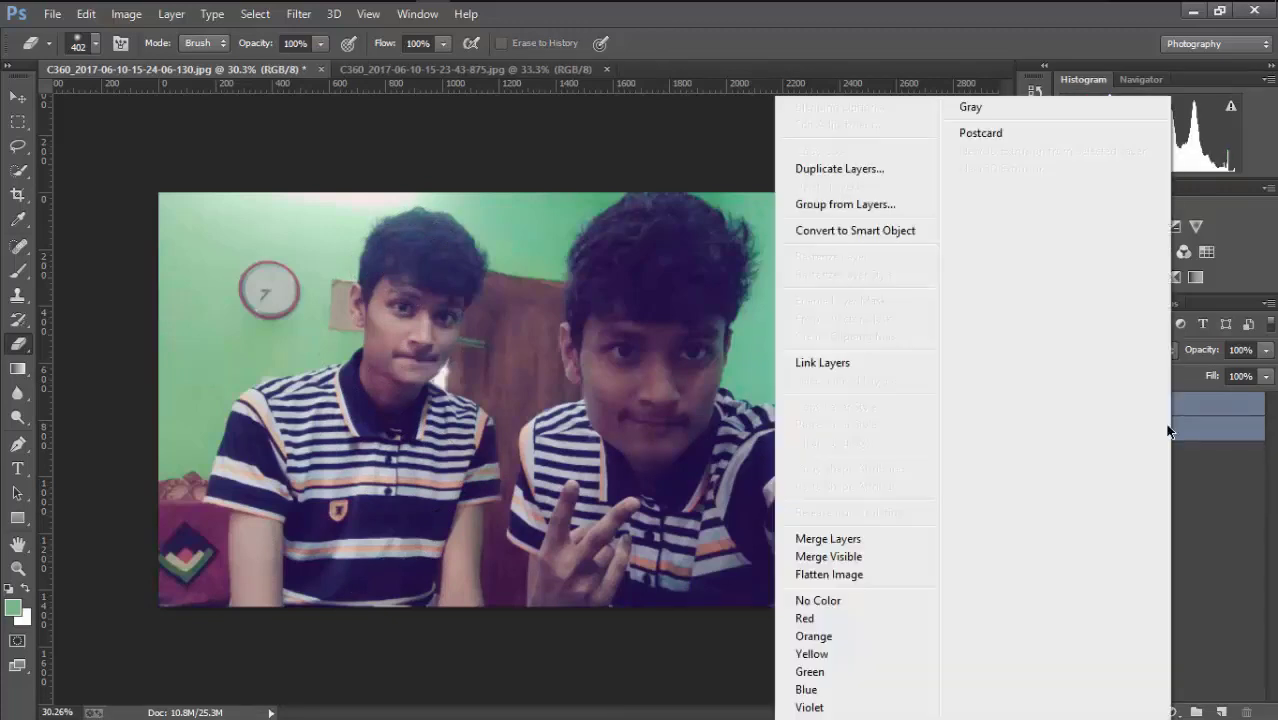
{"action": "left_click", "coordinate": [827, 539]}
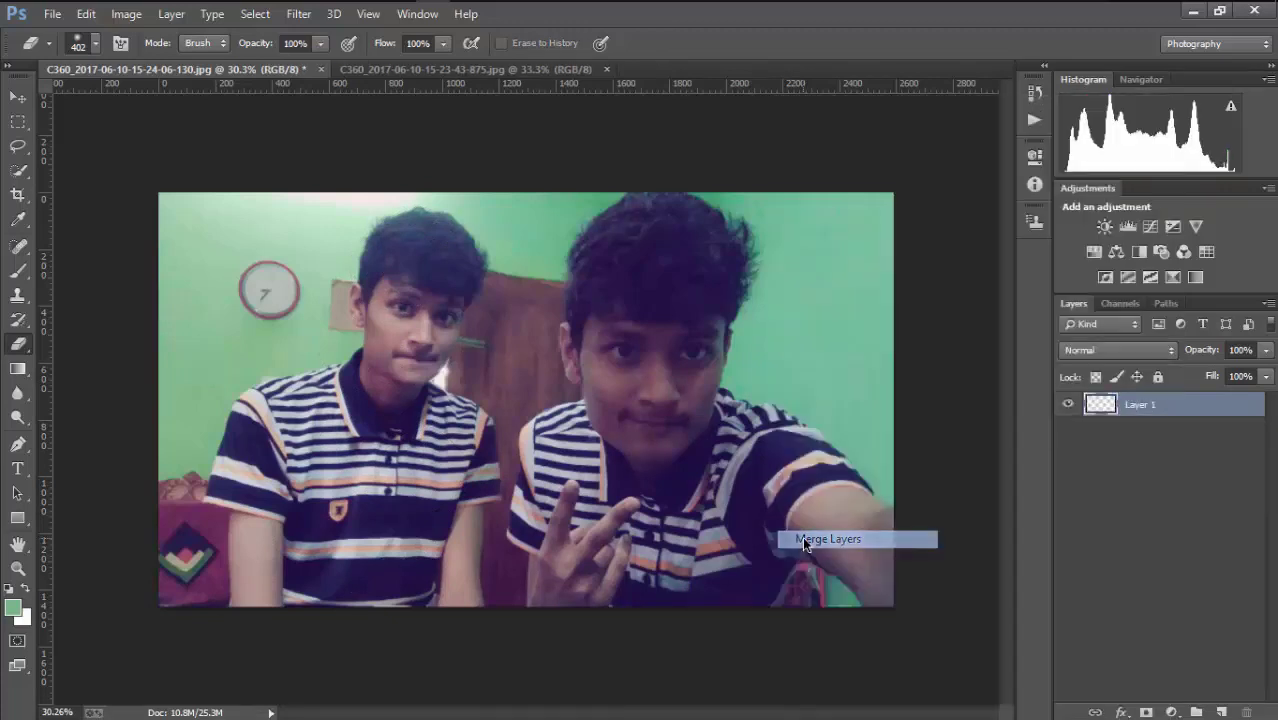
{"action": "left_click", "coordinate": [1156, 412]}
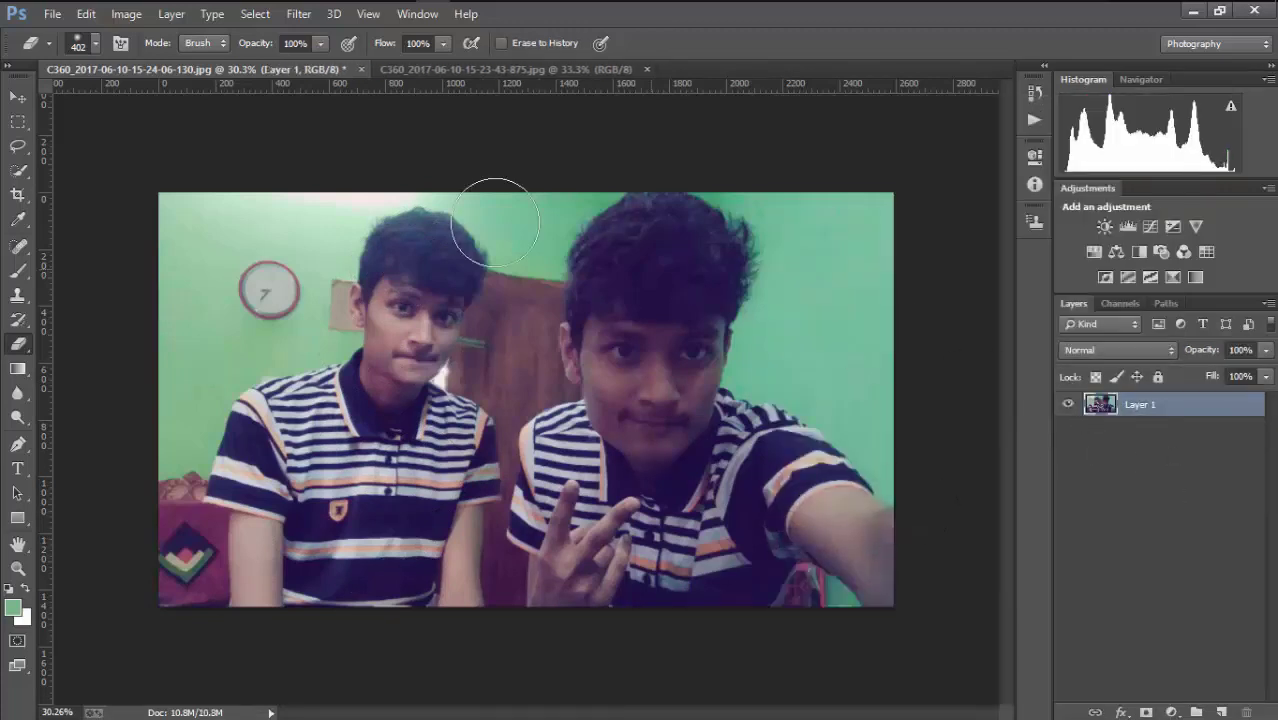
Apply a Camera Raw Filter with Exposure +0.45 and Contrast +4 to the merged photo
{"action": "left_click", "coordinate": [298, 14]}
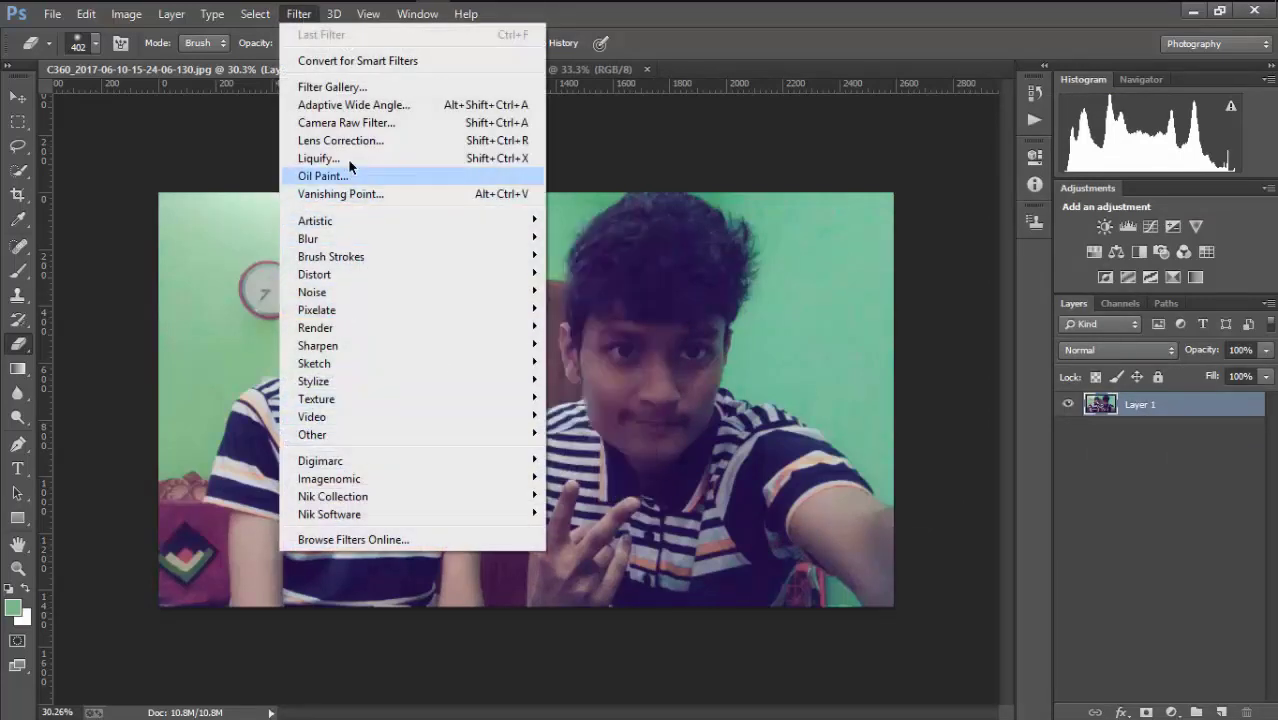
{"action": "left_click", "coordinate": [330, 122]}
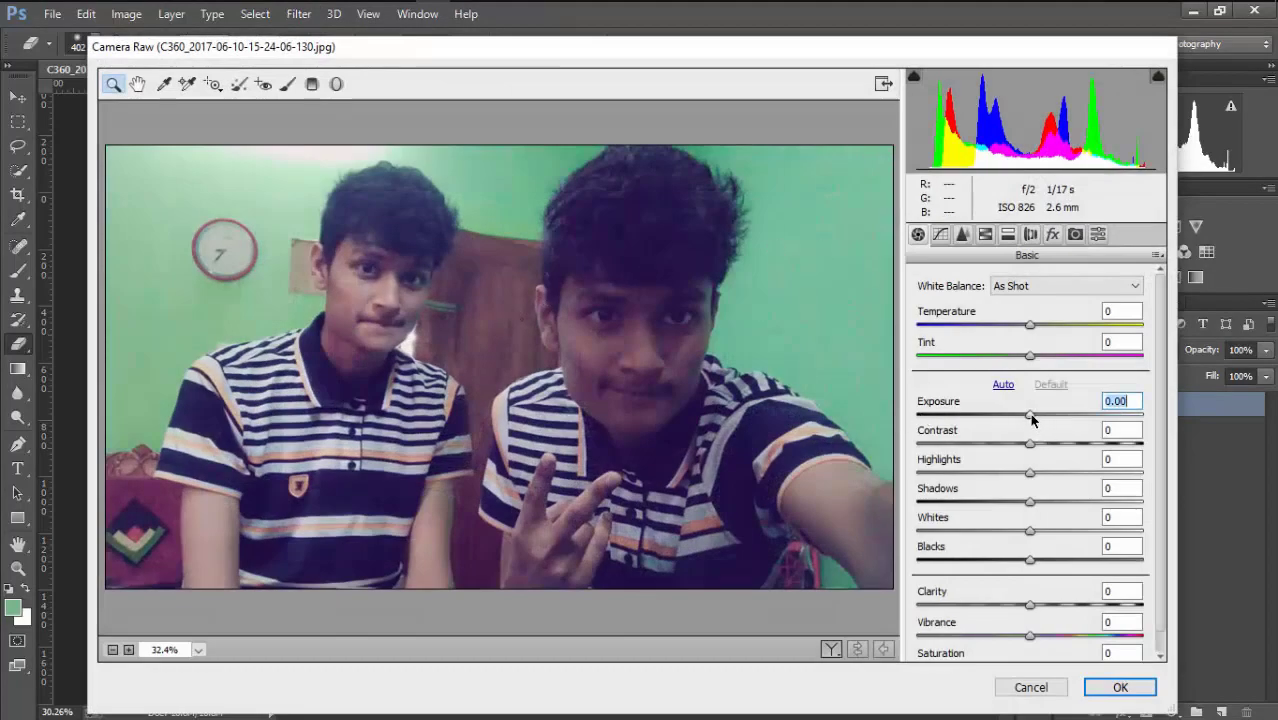
{"action": "left_click_drag", "start_coordinate": [1032, 420], "coordinate": [1042, 421]}
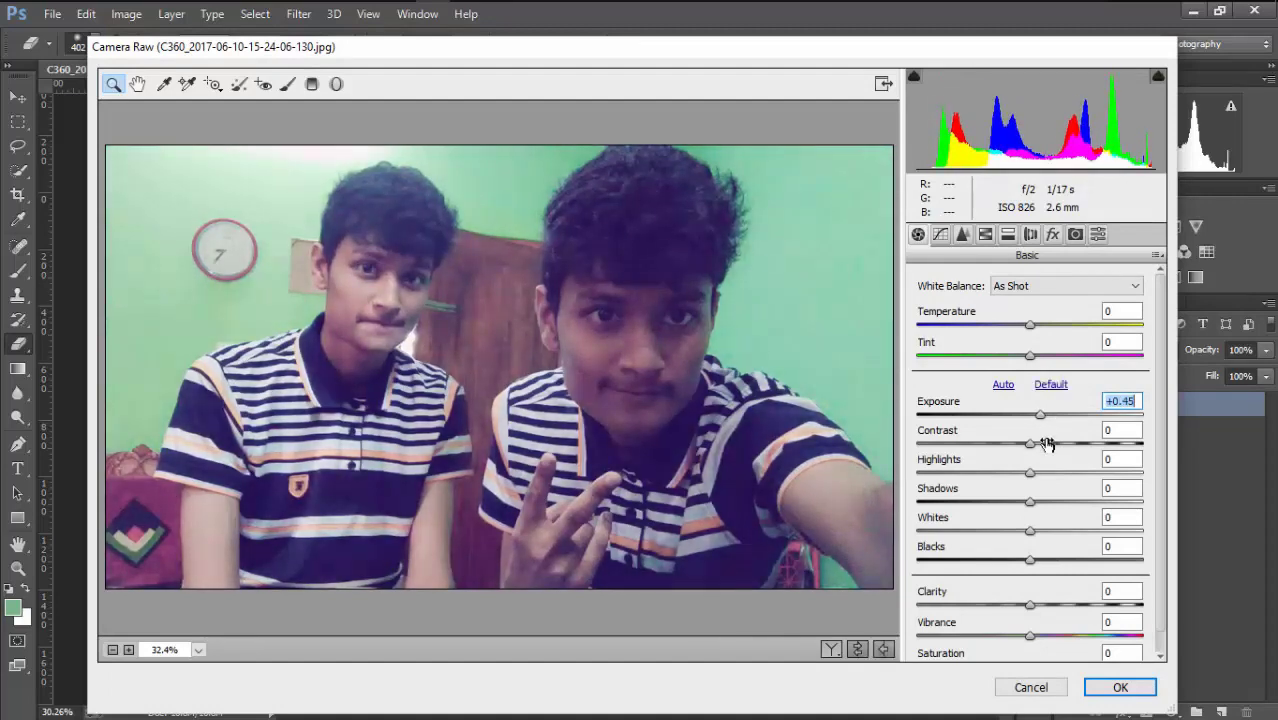
{"action": "left_click_drag", "start_coordinate": [1032, 447], "coordinate": [1036, 447]}
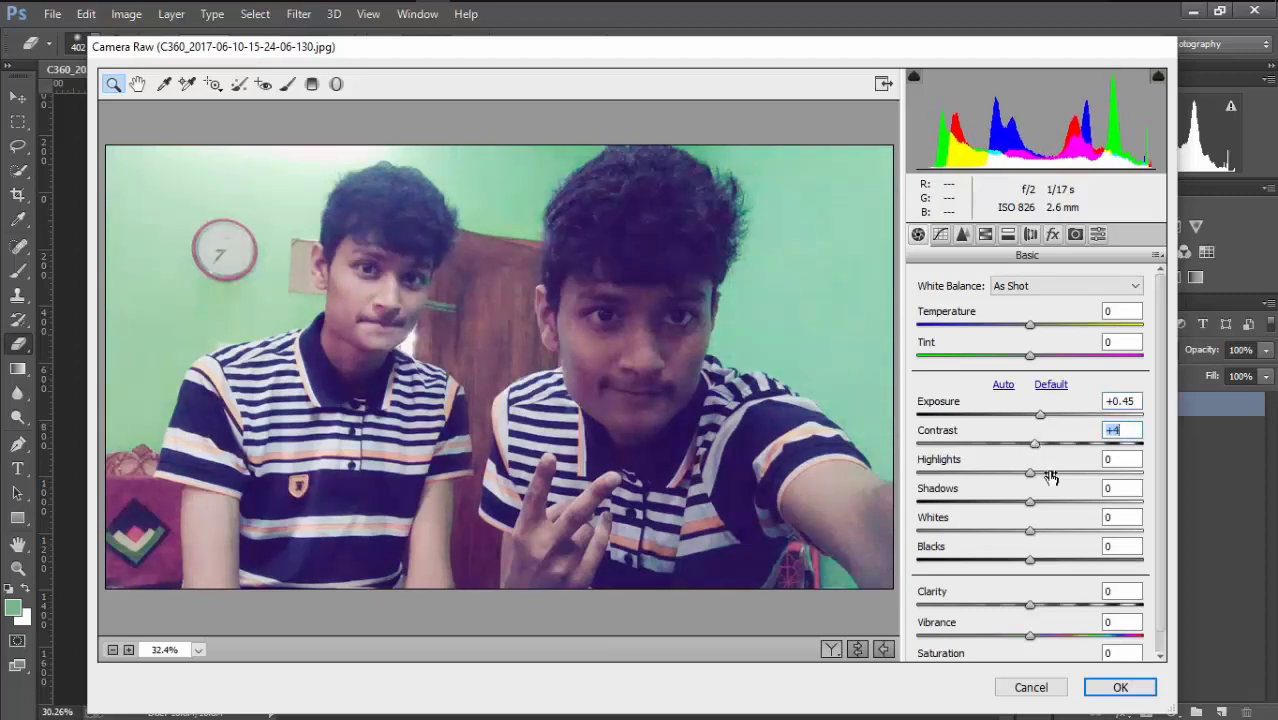
{"action": "left_click", "coordinate": [1118, 690]}
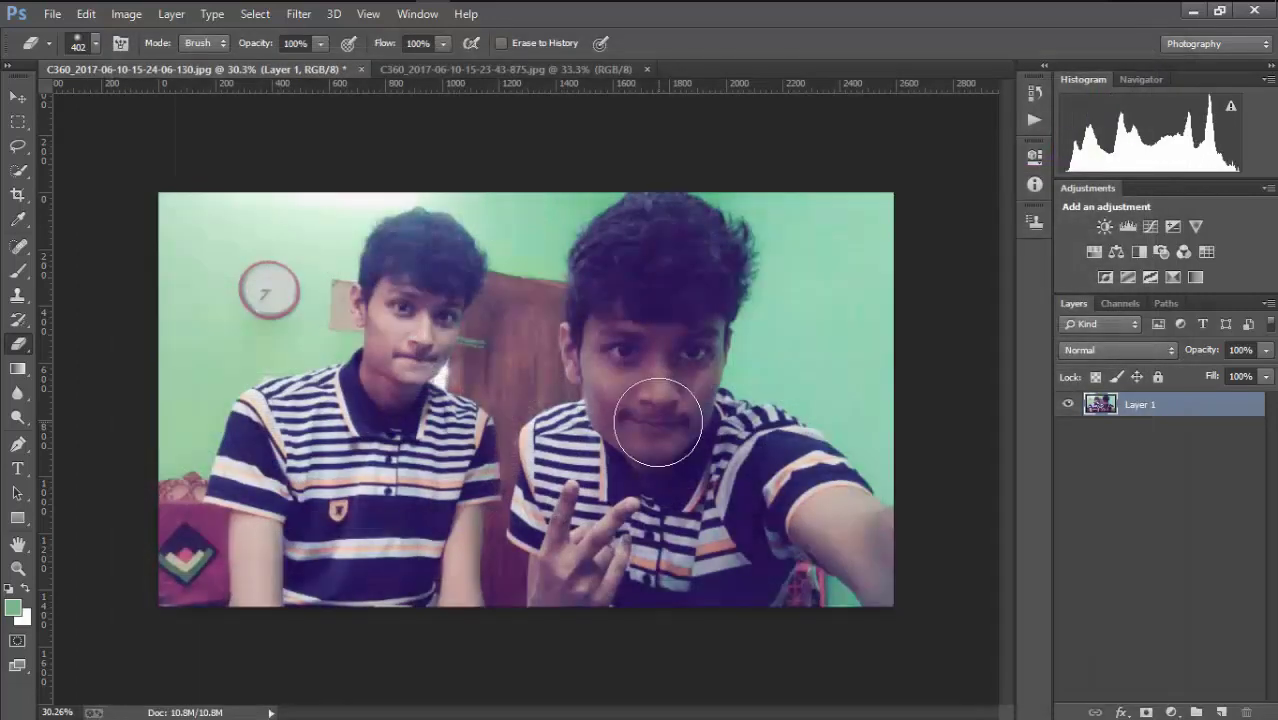
Zoom the canvas out, then bring up the Filter menu listing the Nik Collection plug-ins
{"action": "scroll", "coordinate": [565, 240], "scroll_direction": "up", "scroll_amount": 1}
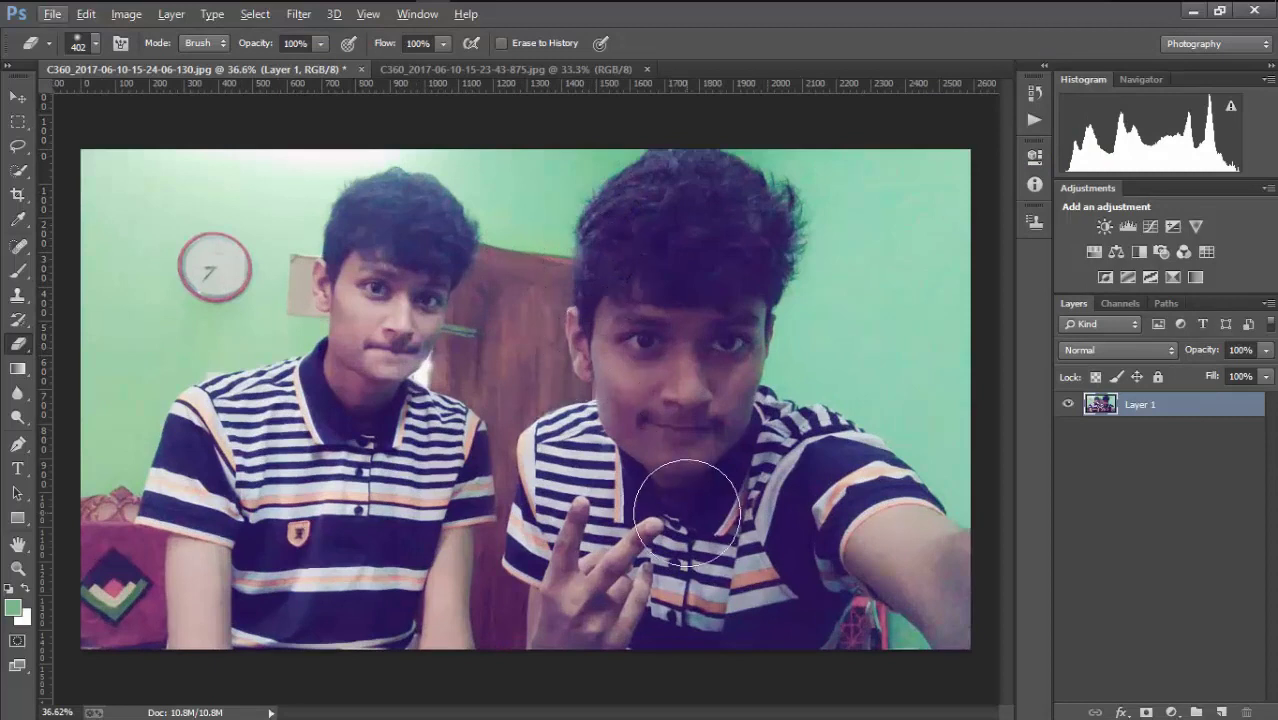
{"action": "scroll", "coordinate": [673, 486], "scroll_direction": "down", "scroll_amount": 1}
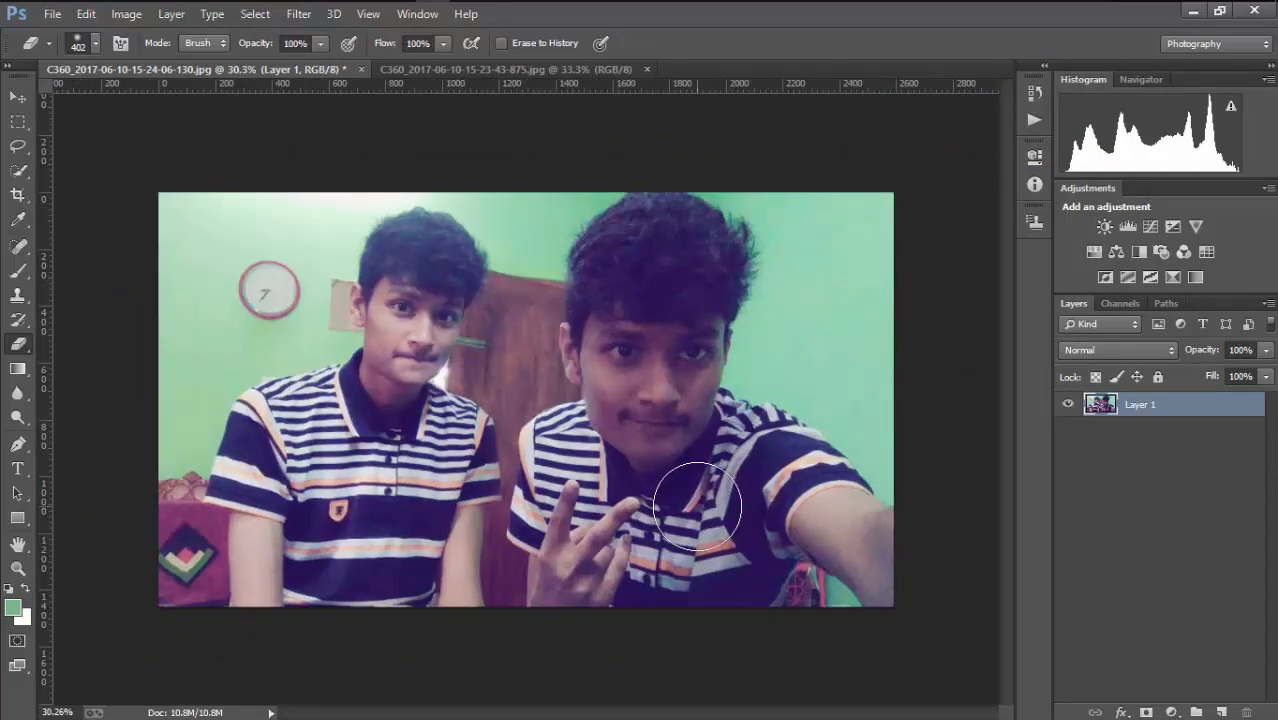
{"action": "scroll", "coordinate": [697, 507], "scroll_direction": "down", "scroll_amount": 1}
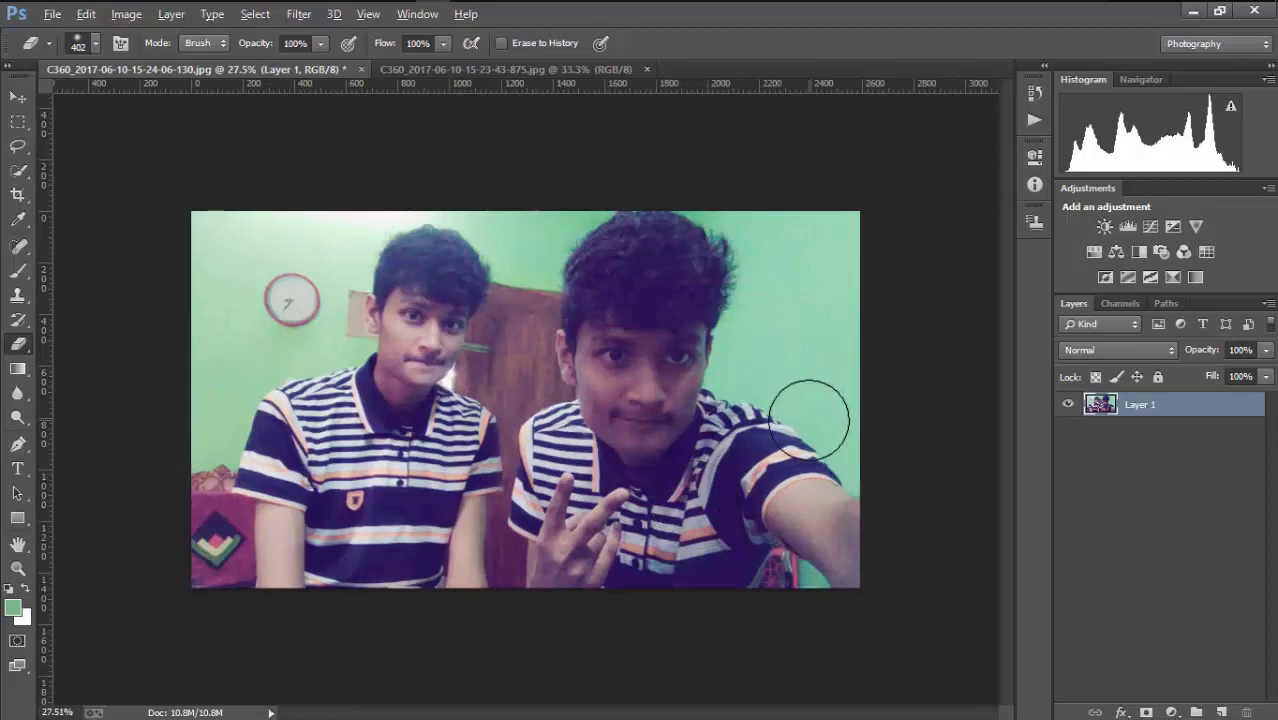
{"action": "scroll", "coordinate": [808, 420], "scroll_direction": "down", "scroll_amount": 1}
{"action": "left_click", "coordinate": [298, 14]}
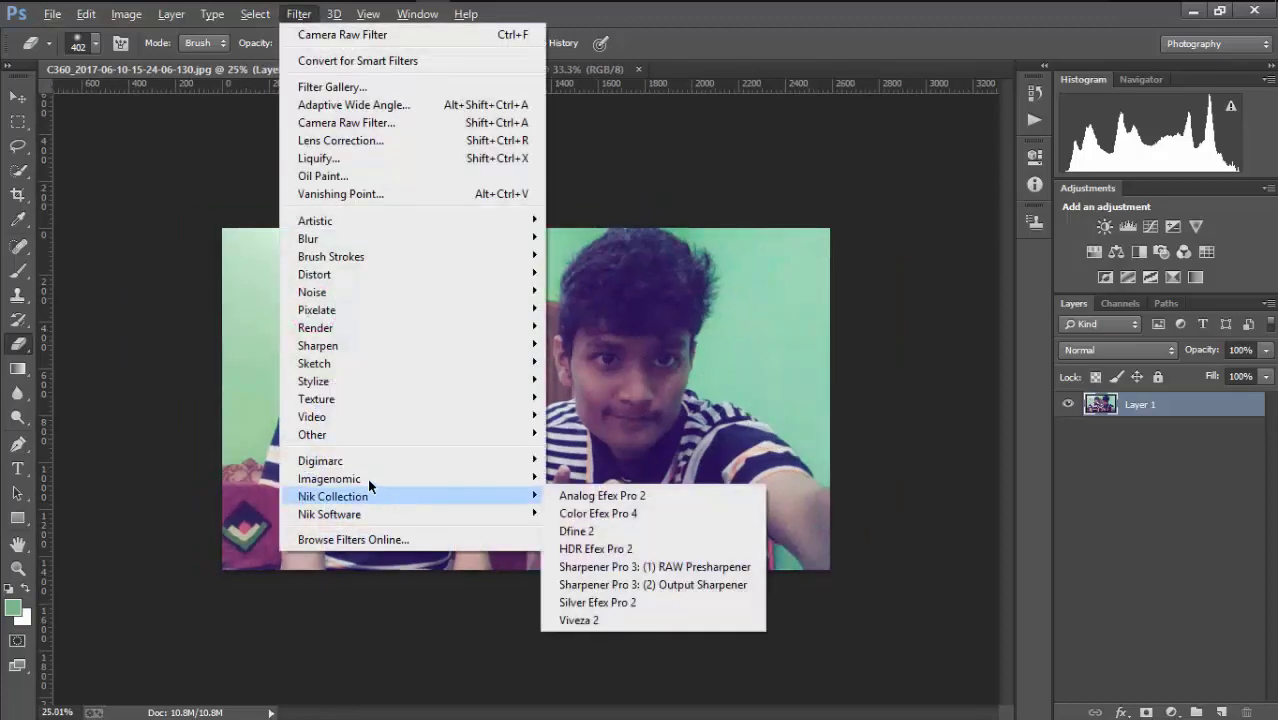
Apply Noiseware Professional at 70% luminance and 80% colour after checking the face and hair preview
{"action": "left_click", "coordinate": [565, 480]}
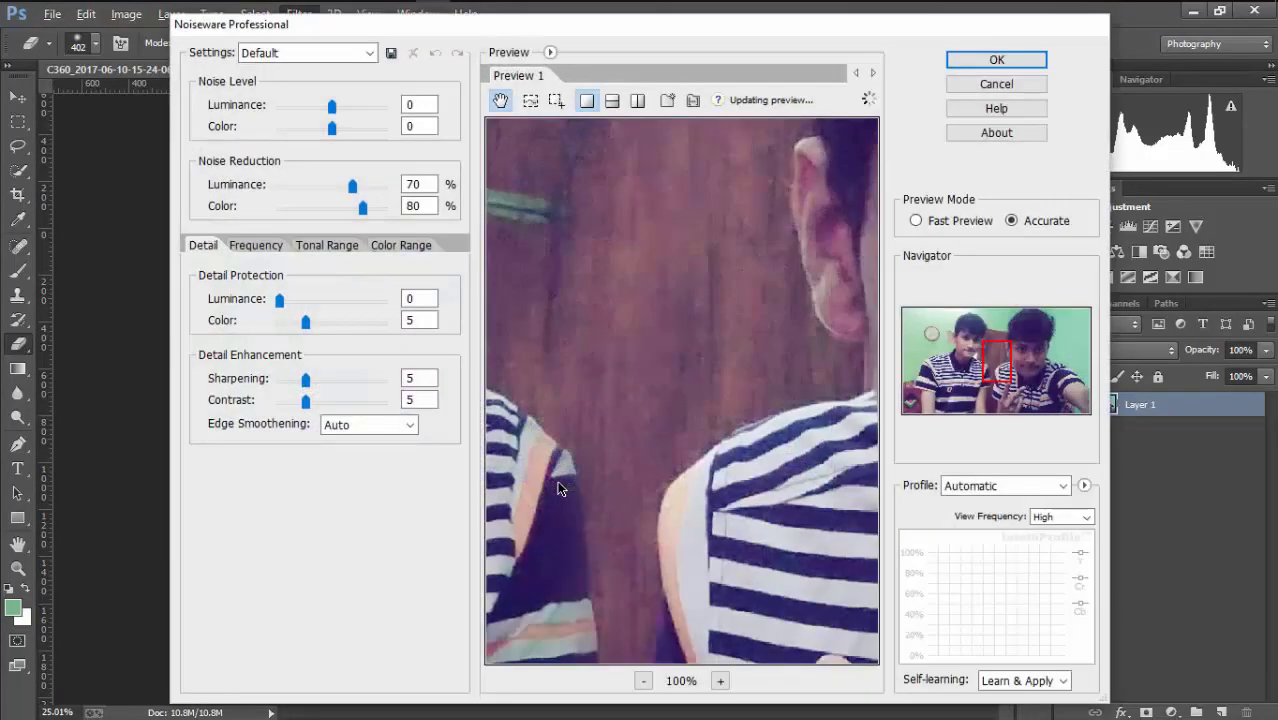
{"action": "mouse_move", "coordinate": [771, 306]}
{"action": "left_mouse_down"}
{"action": "mouse_move", "coordinate": [747, 343]}
{"action": "mouse_move", "coordinate": [622, 365]}
{"action": "mouse_move", "coordinate": [774, 472]}
{"action": "left_mouse_up"}
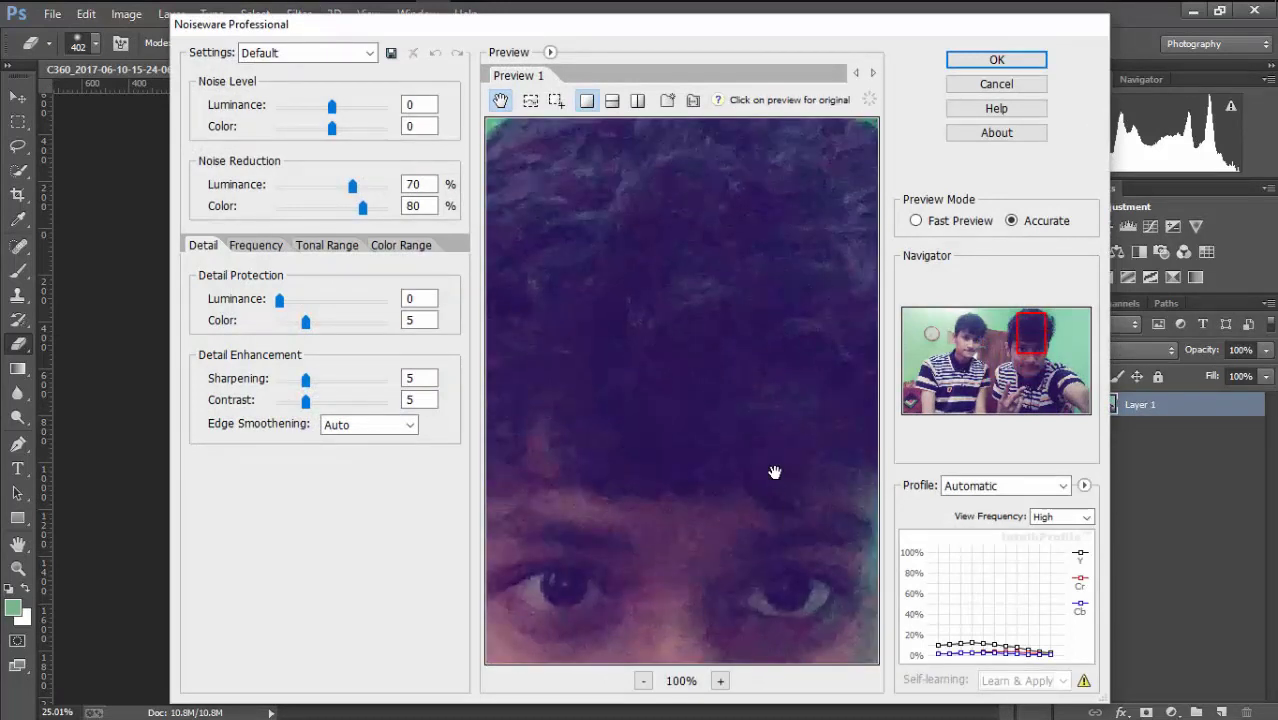
{"action": "left_click_drag", "start_coordinate": [633, 275], "coordinate": [672, 417]}
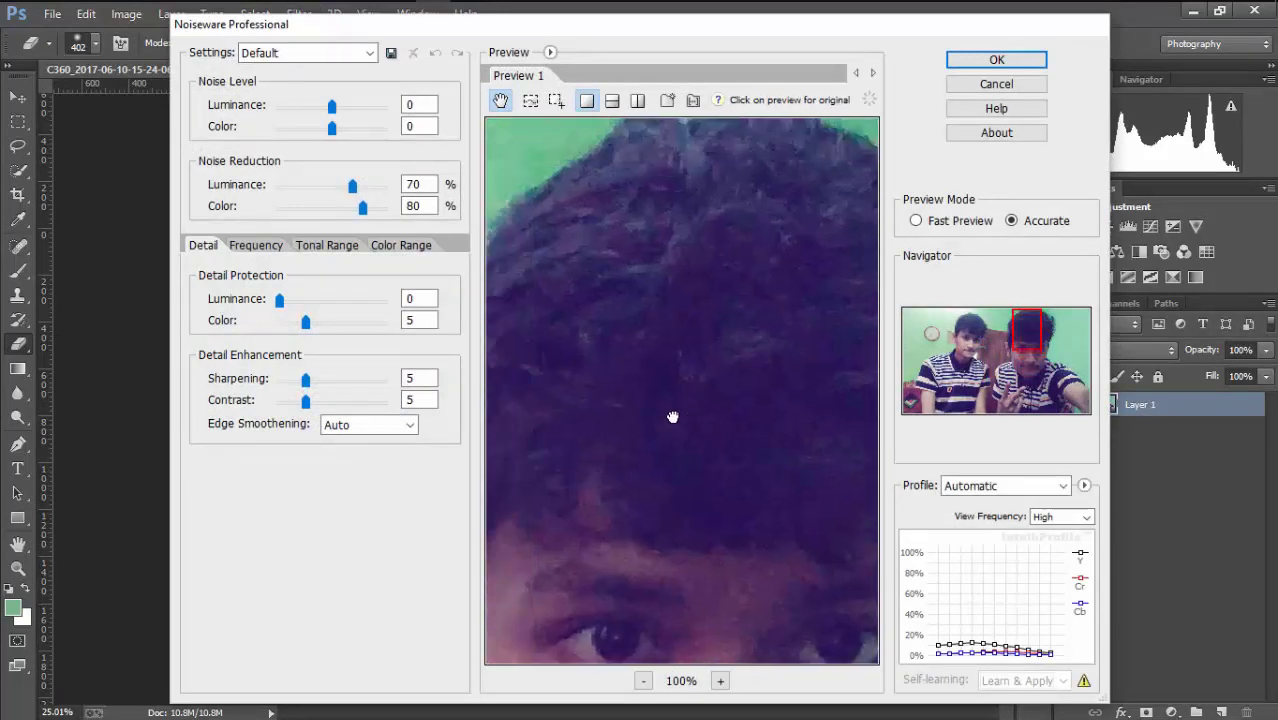
{"action": "left_click", "coordinate": [997, 61]}
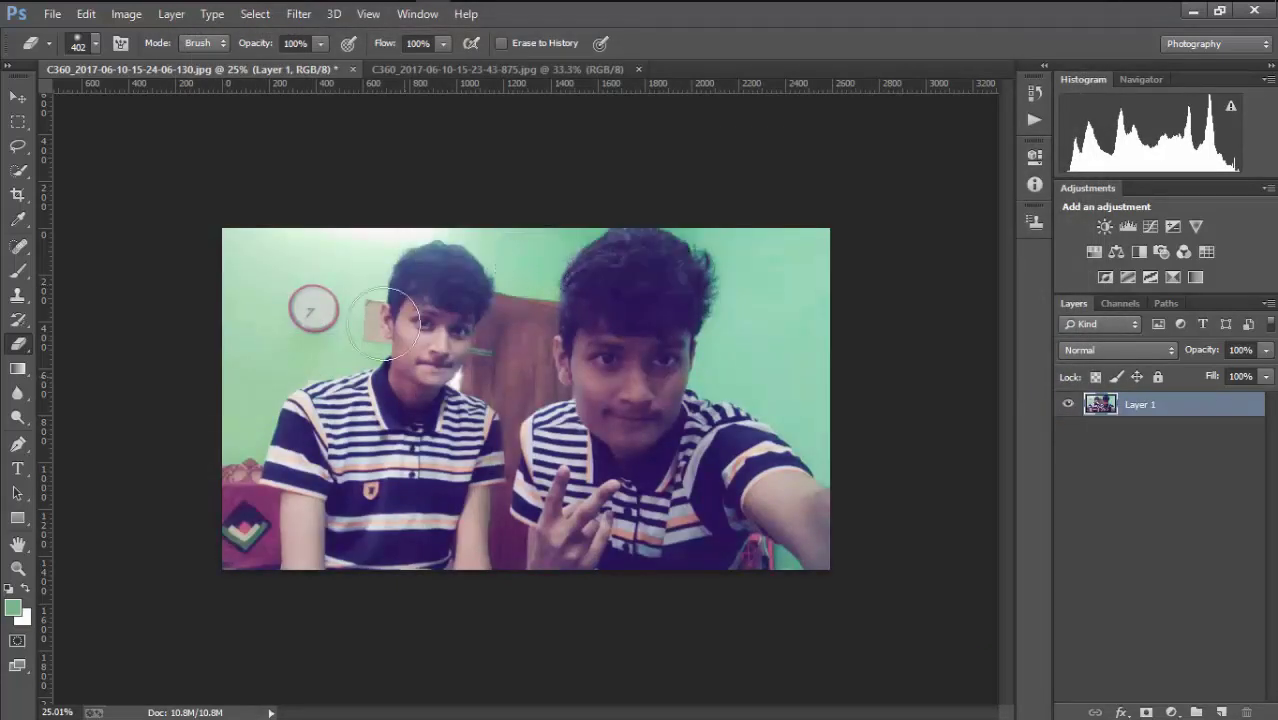
{"action": "scroll", "coordinate": [548, 337], "scroll_direction": "up", "scroll_amount": 3}
{"action": "scroll", "coordinate": [559, 335], "scroll_direction": "down", "scroll_amount": 3}
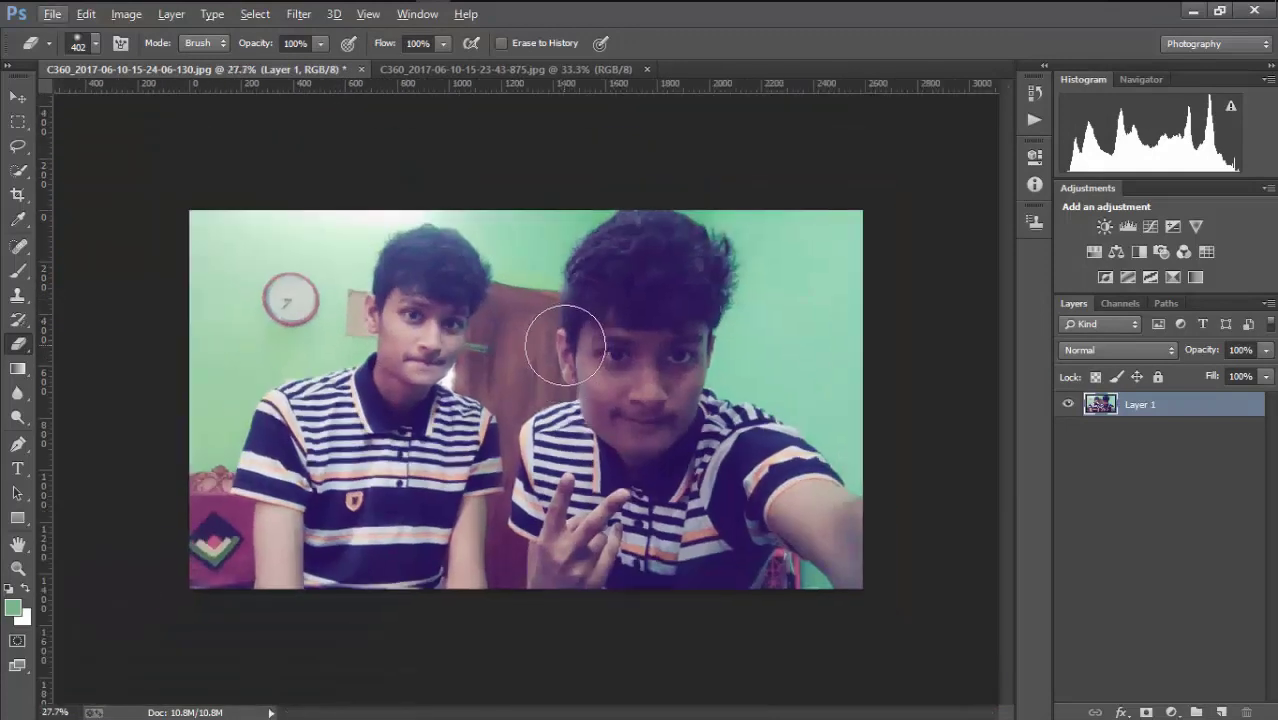
{"action": "scroll", "coordinate": [565, 345], "scroll_direction": "down", "scroll_amount": 1}
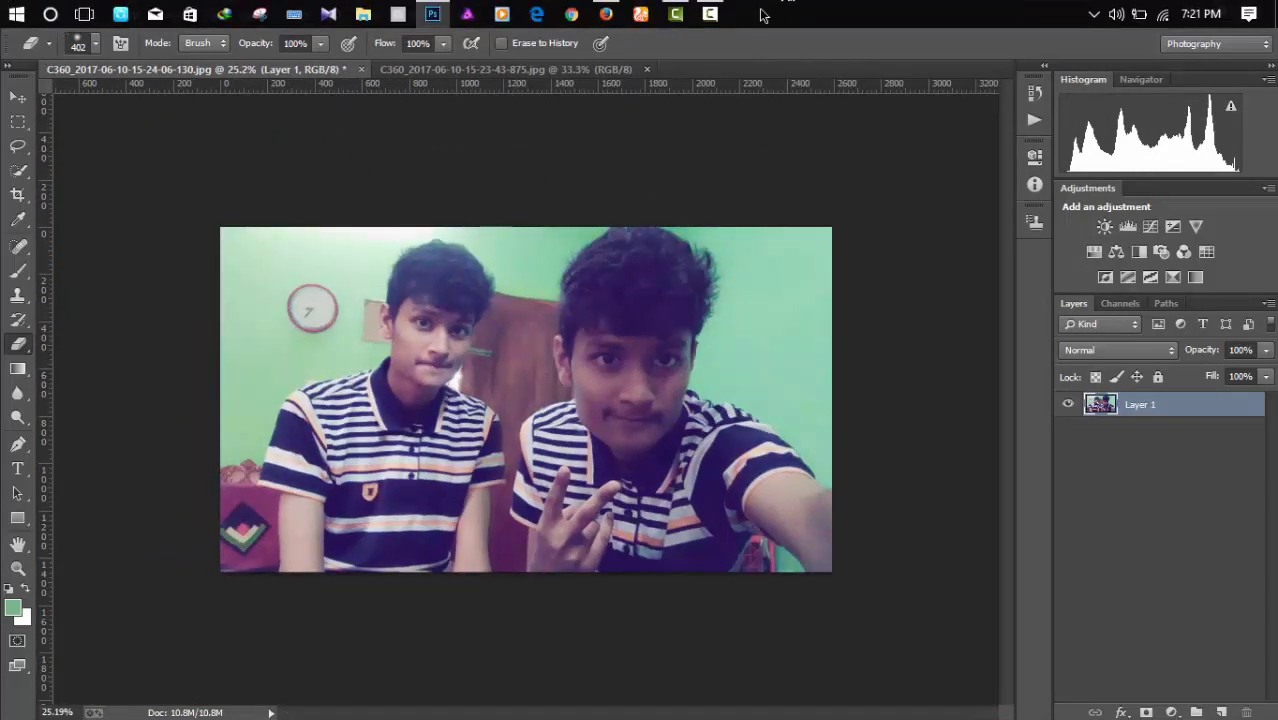
{"action": "left_click", "coordinate": [709, 17]}
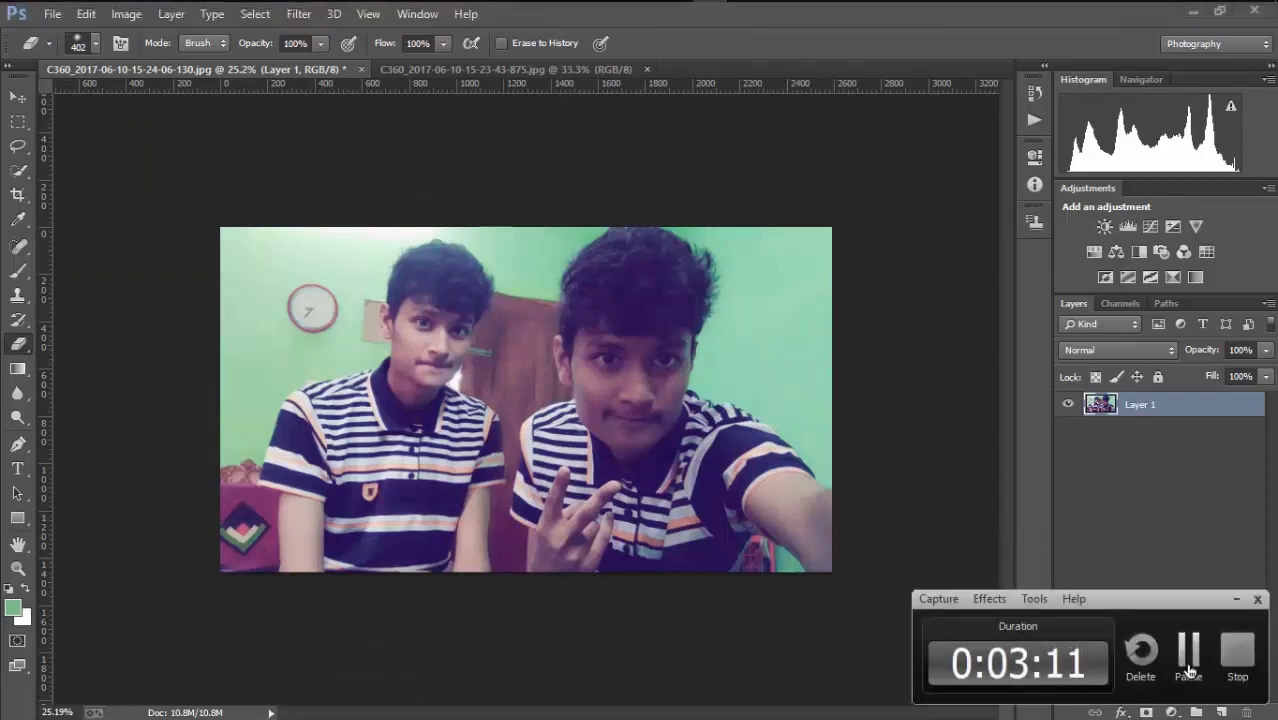